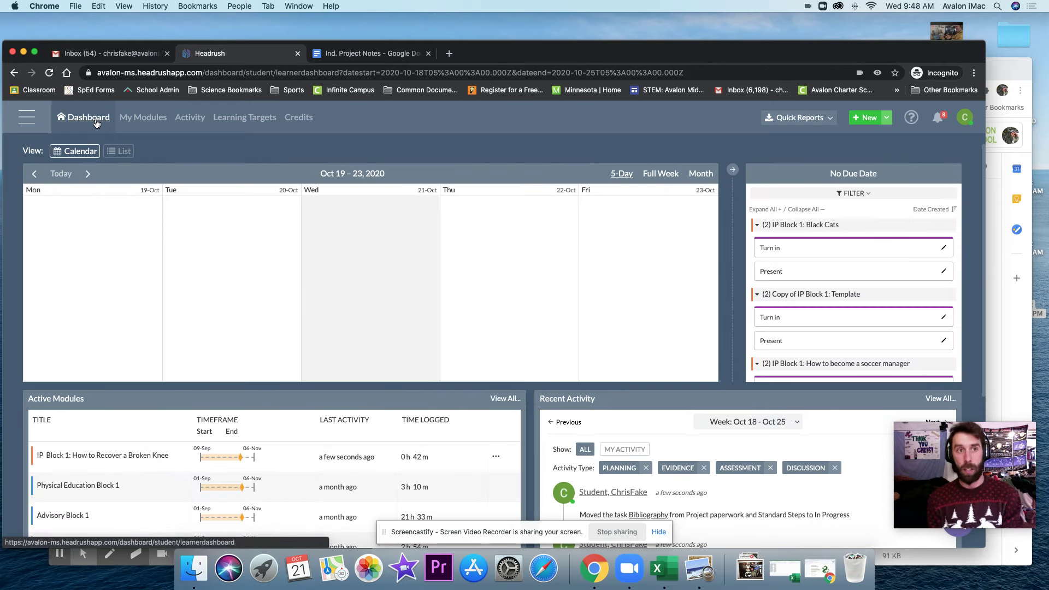
Step: Go to the Task Board of the IP Block 1: How to Recover a Broken Knee module
left_click(135, 121)
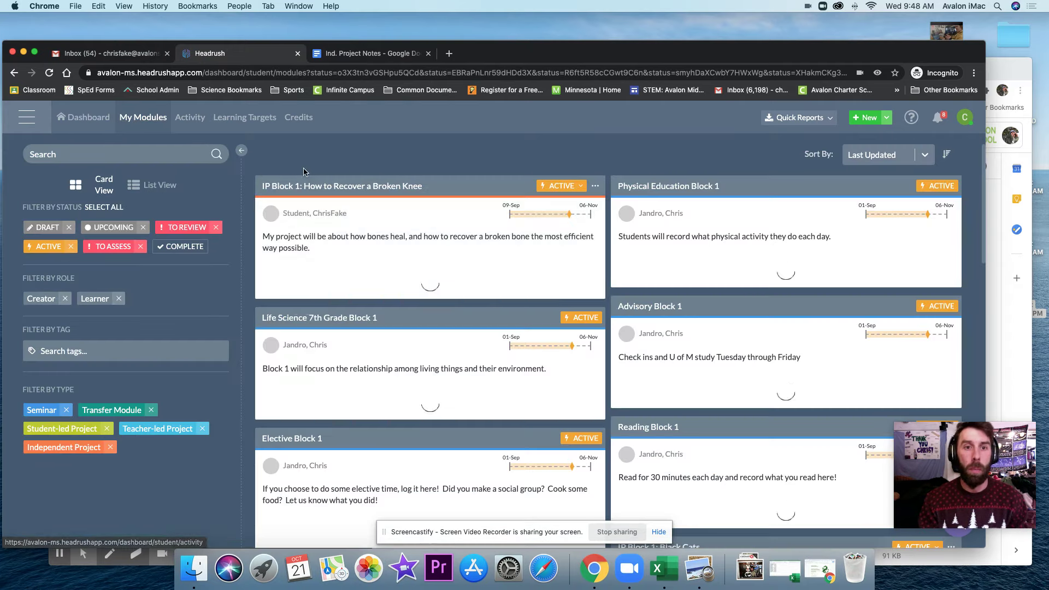
left_click(373, 186)
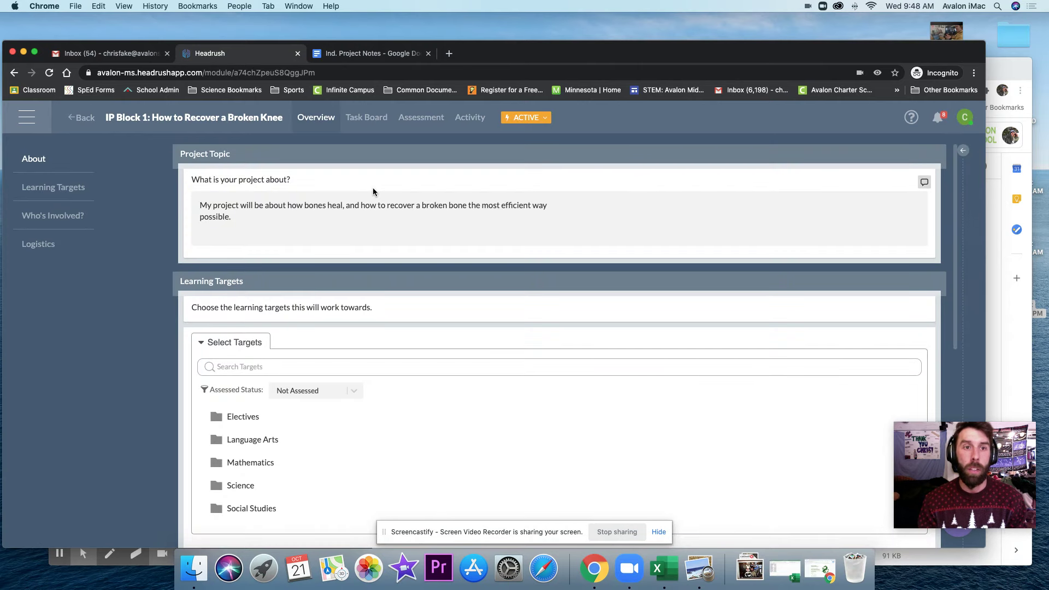
left_click(363, 119)
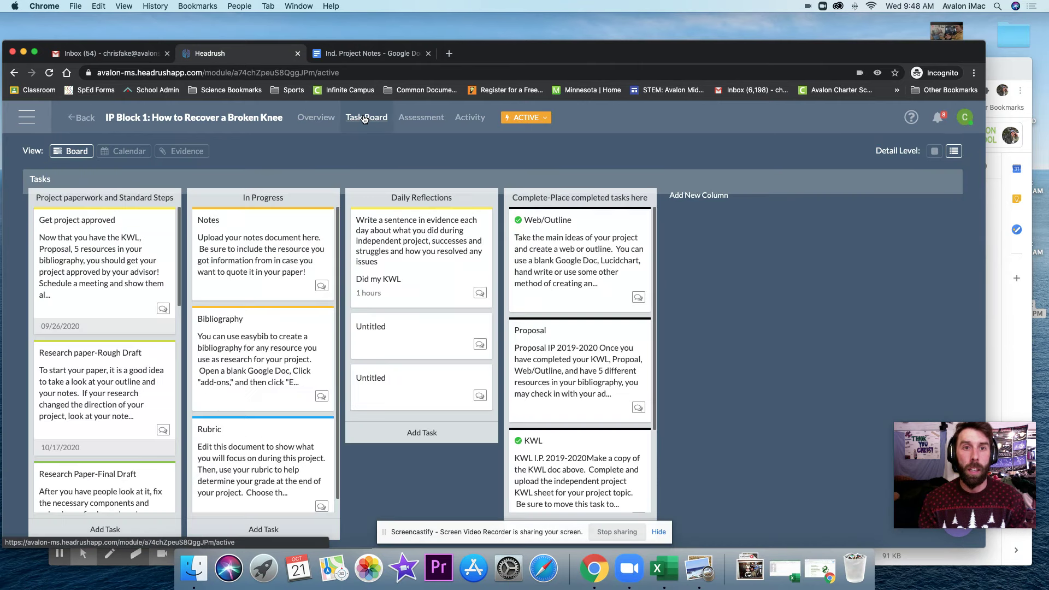
Step: Open the Notes task card and its linked Ind. Project Notes template document
left_click(267, 254)
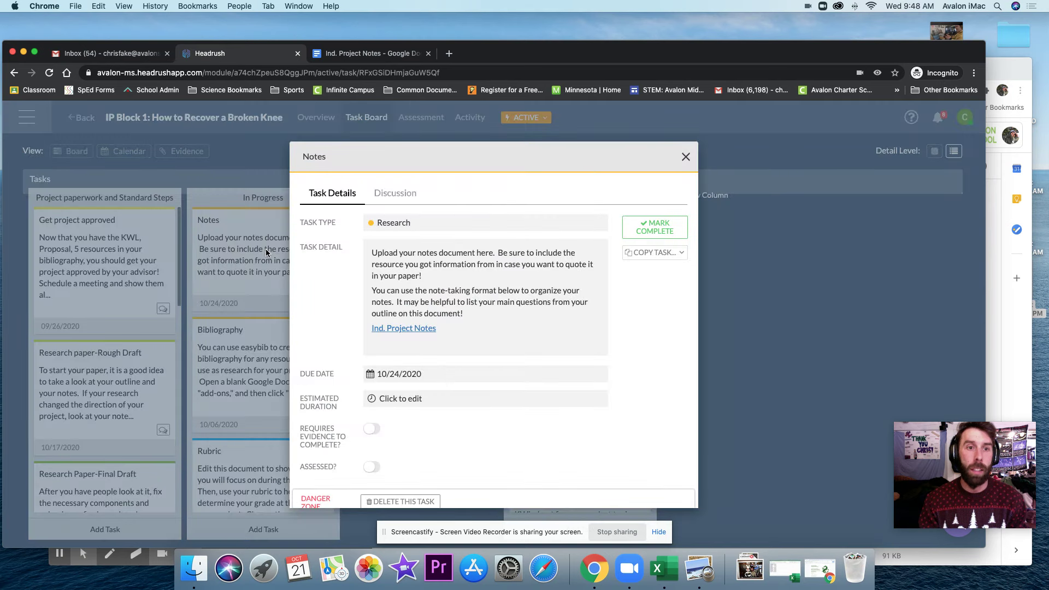
left_click(686, 156)
left_click_drag(233, 230, 252, 241)
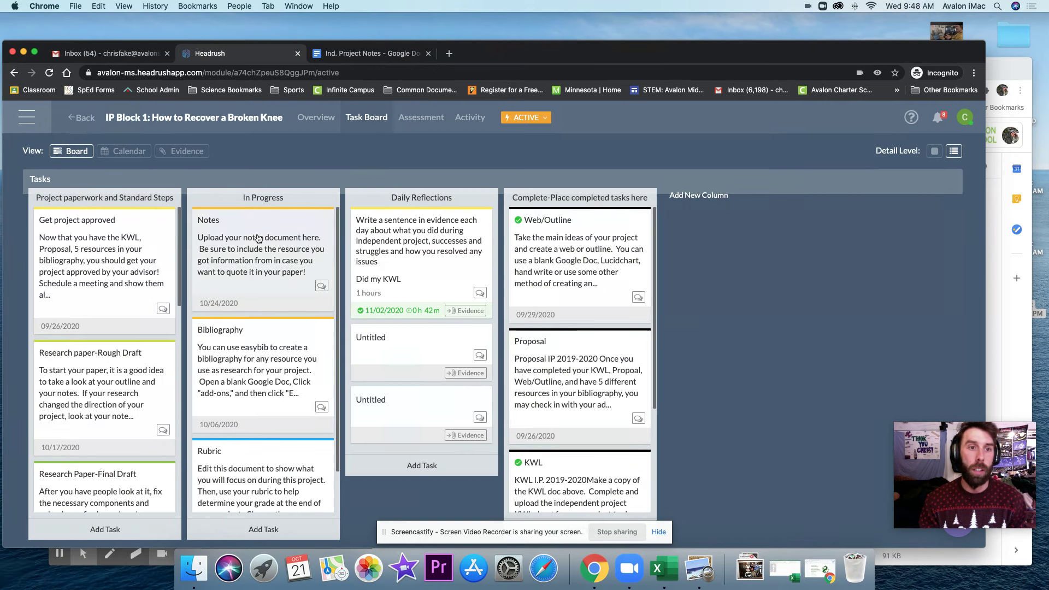
left_click(260, 238)
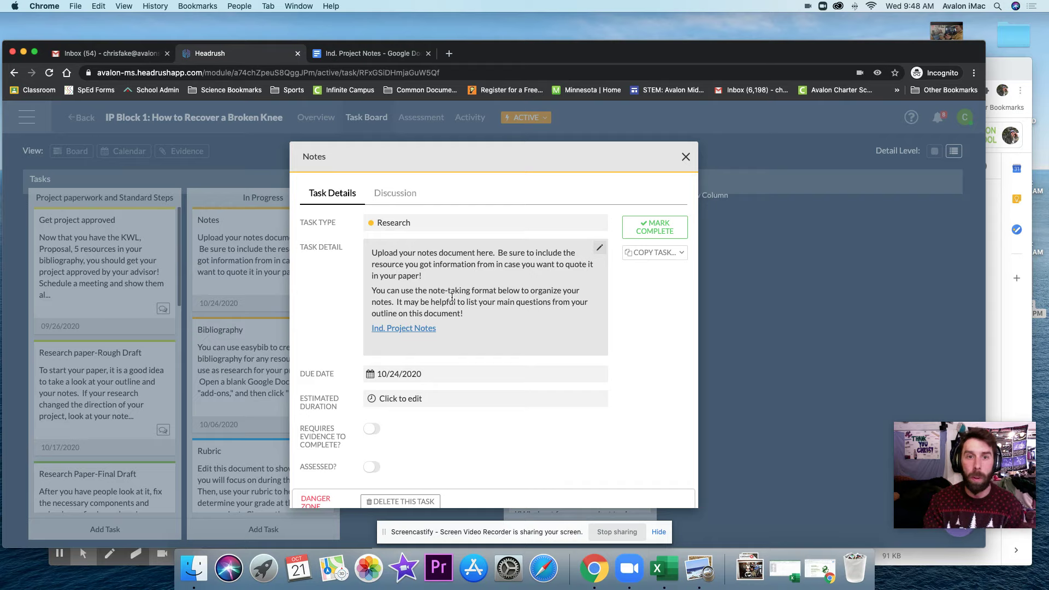
left_click(413, 330)
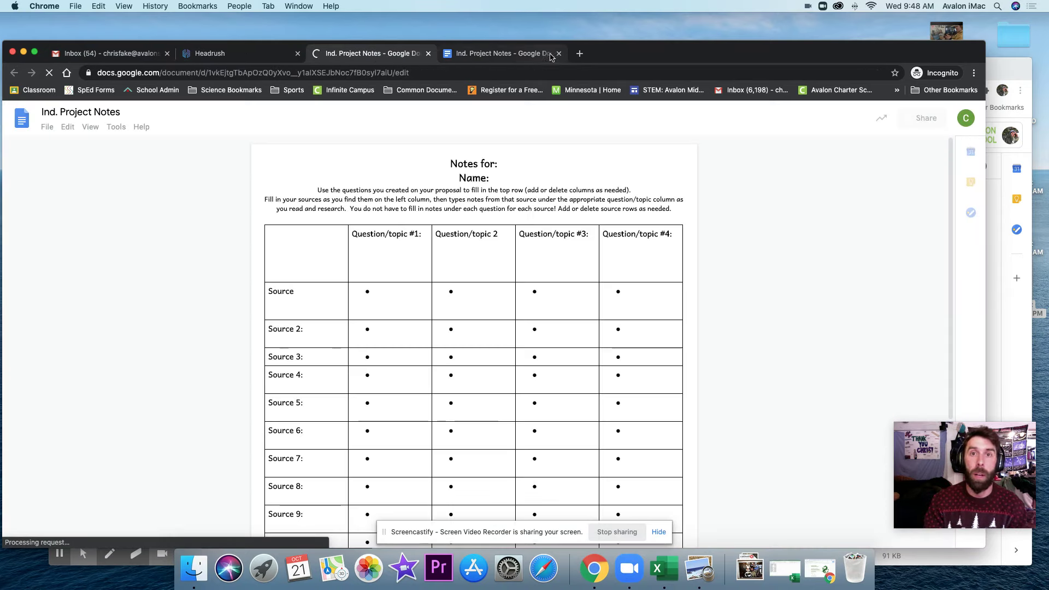
Step: Copy the template as 'Broken Knee Ind. Project Notes' and close the original template tabs
left_click(559, 53)
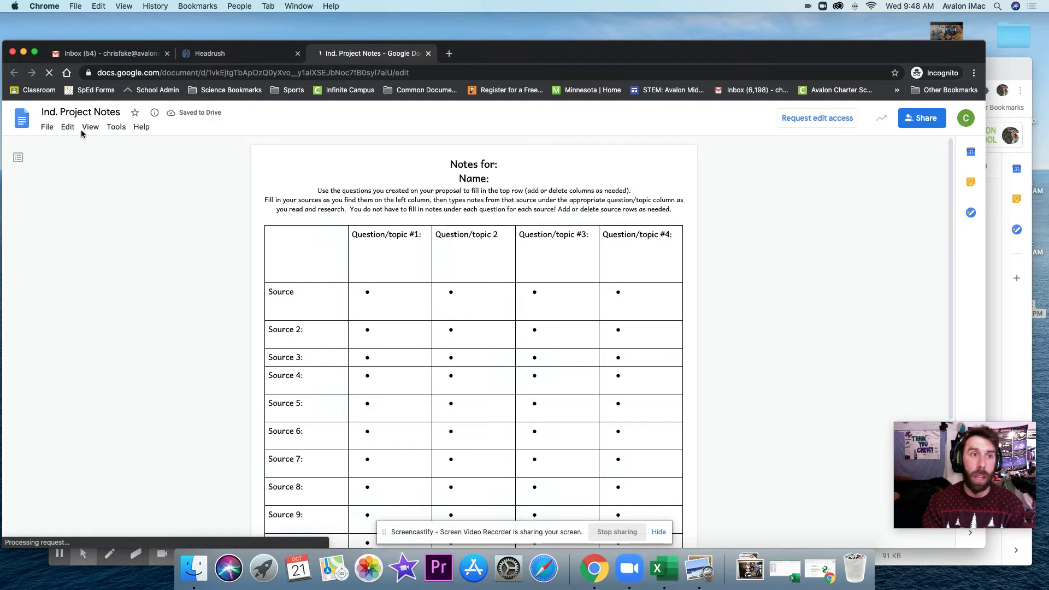
left_click(47, 126)
left_click(74, 207)
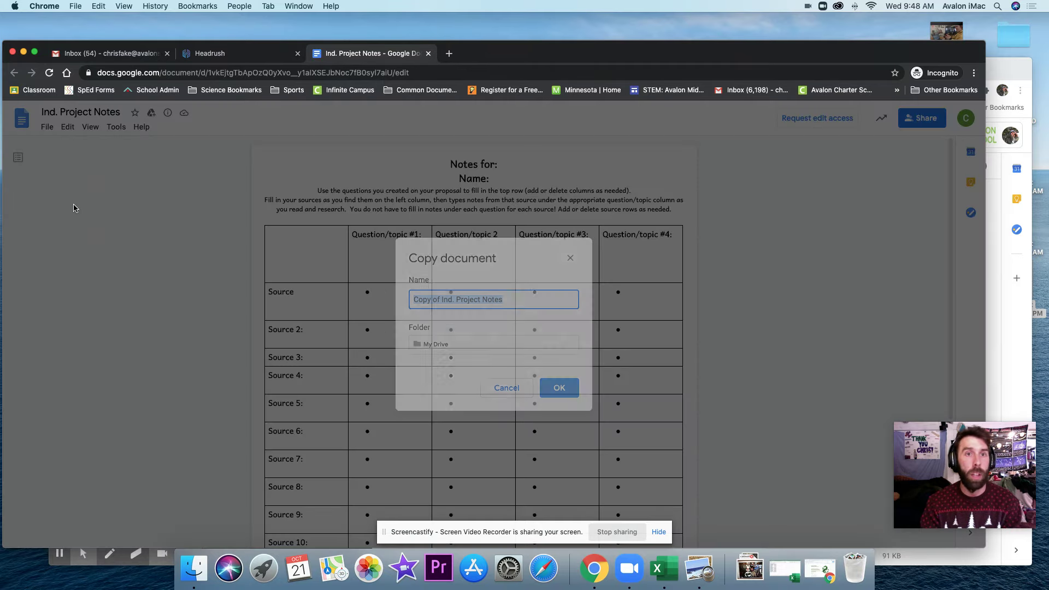
left_click(430, 297)
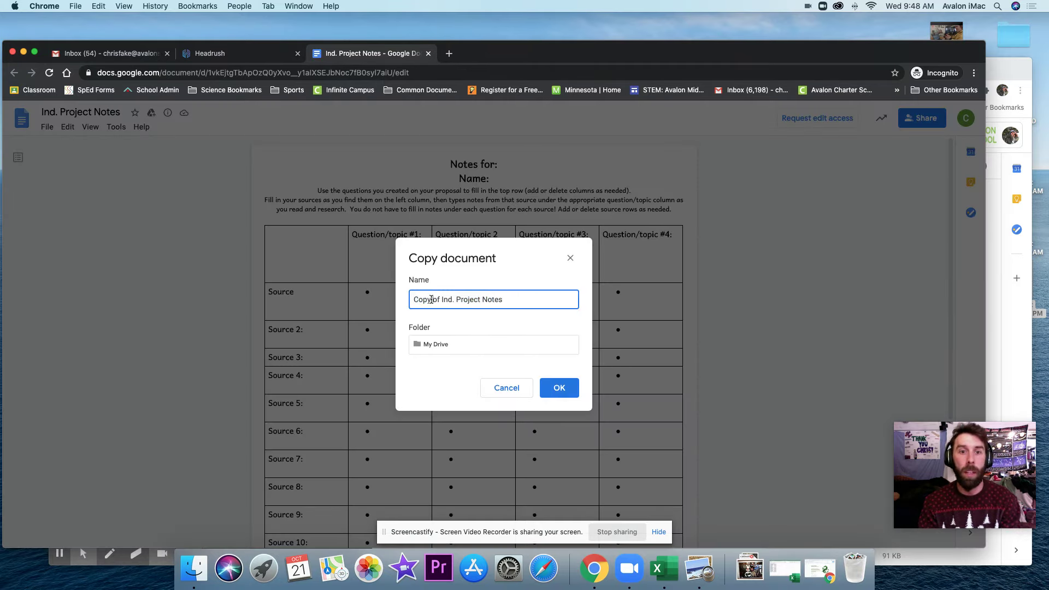
double_click(431, 300)
type("Broken ")
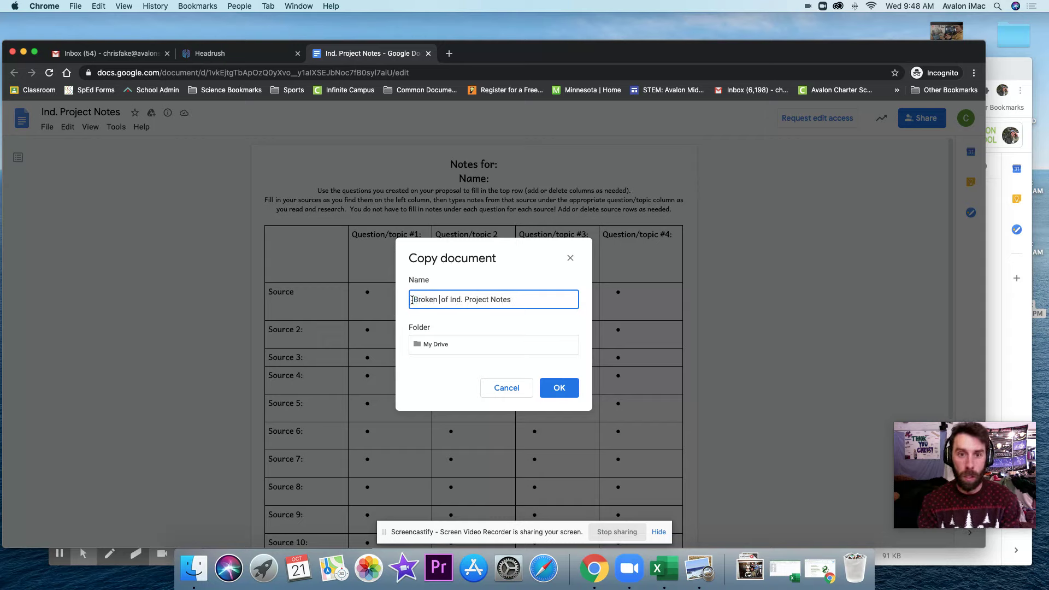
type("Knee")
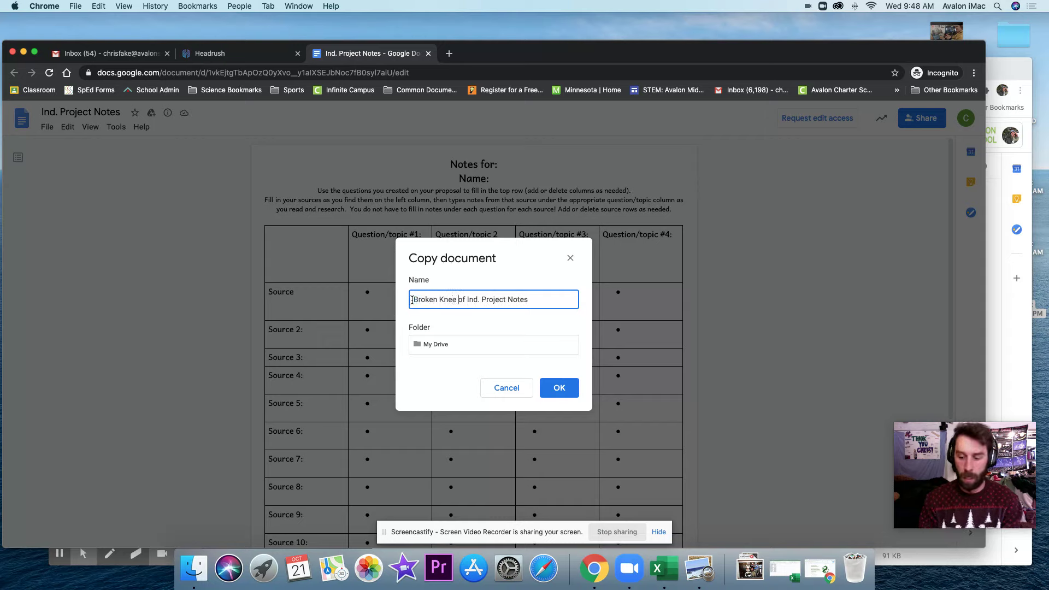
key("Delete")
key("Delete")
key("Delete")
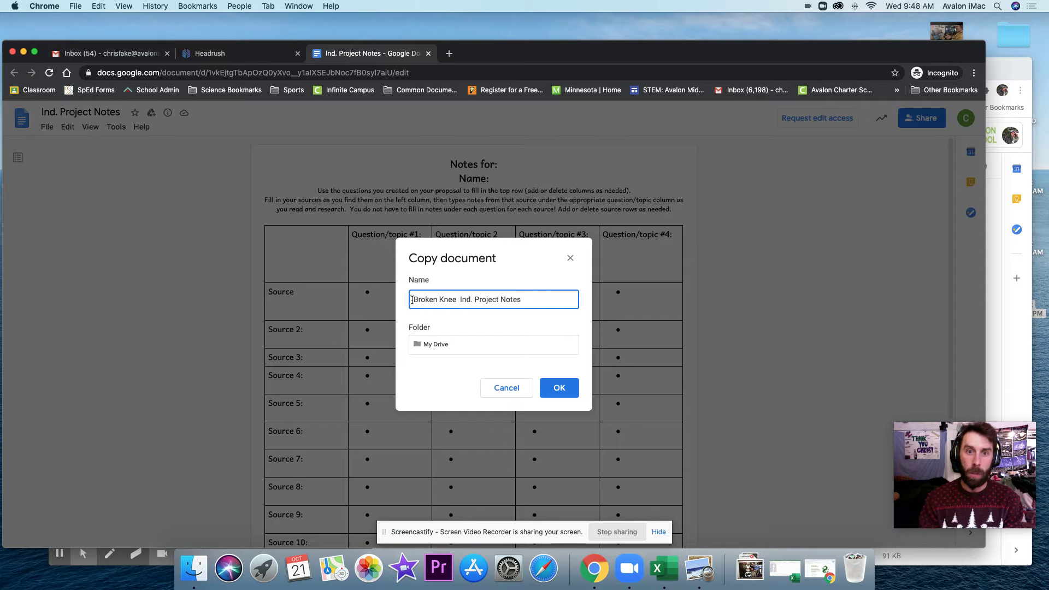
left_click(563, 390)
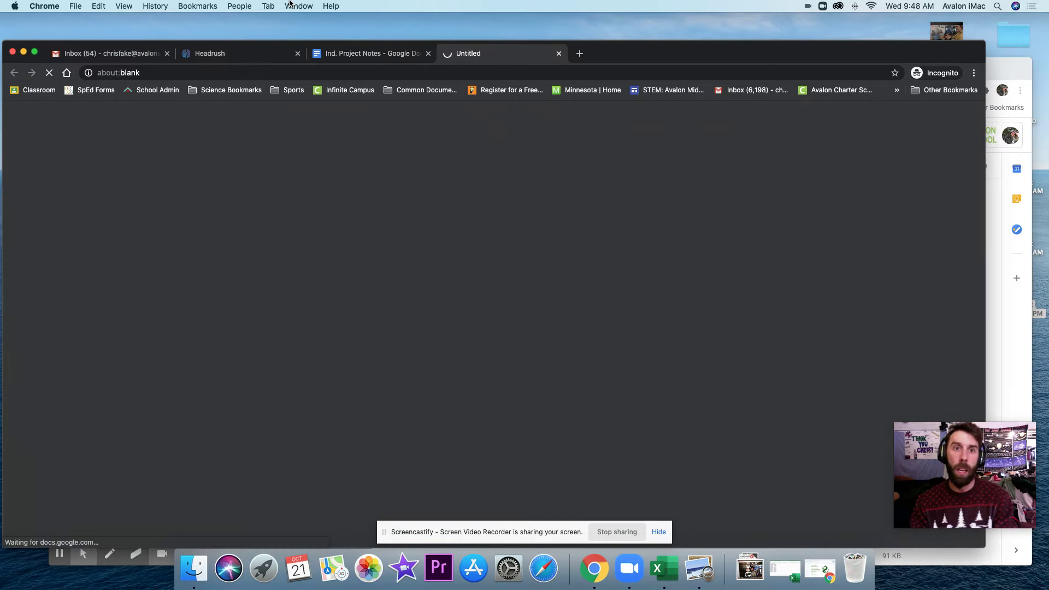
left_click(371, 53)
left_click(429, 53)
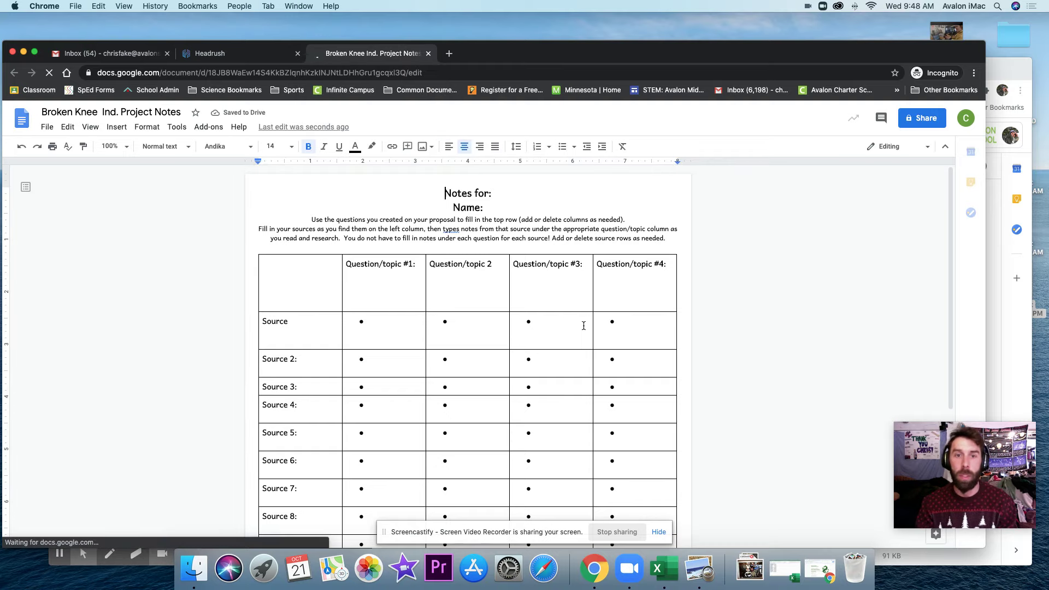
Step: Go to My Drive in a new tab and open the bone project bibliography document
left_click(450, 53)
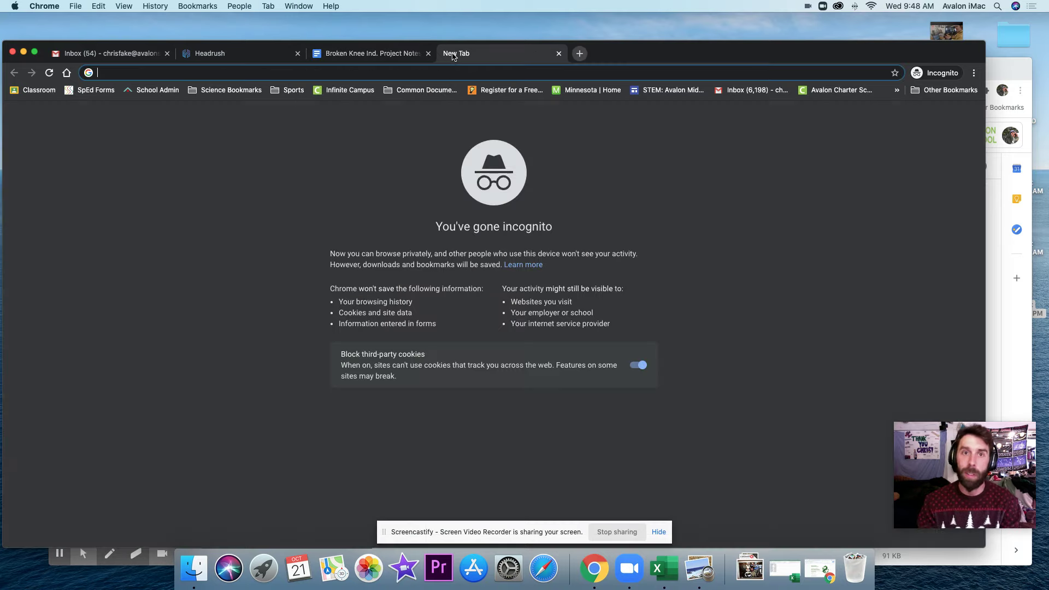
type("bibli")
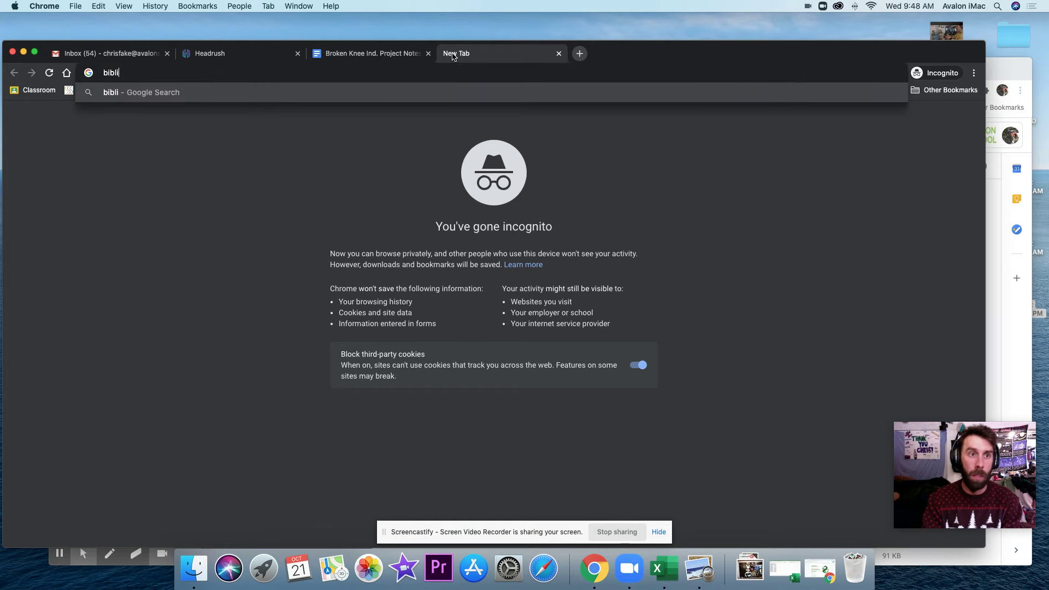
key("BackSpace")
key("BackSpace")
key("BackSpace")
key("BackSpace")
key("BackSpace")
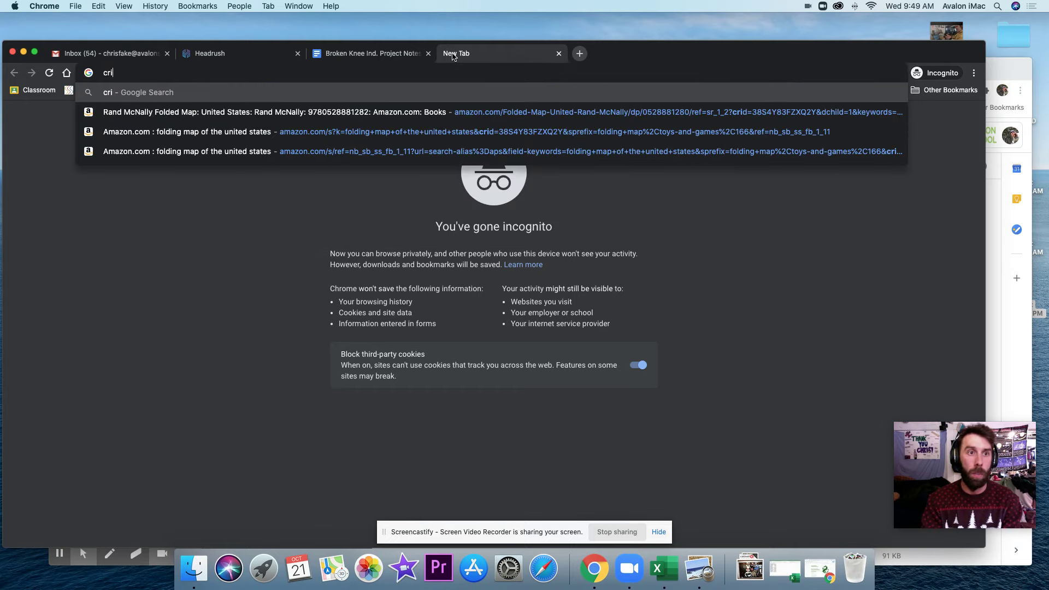
type("drive")
key("Return")
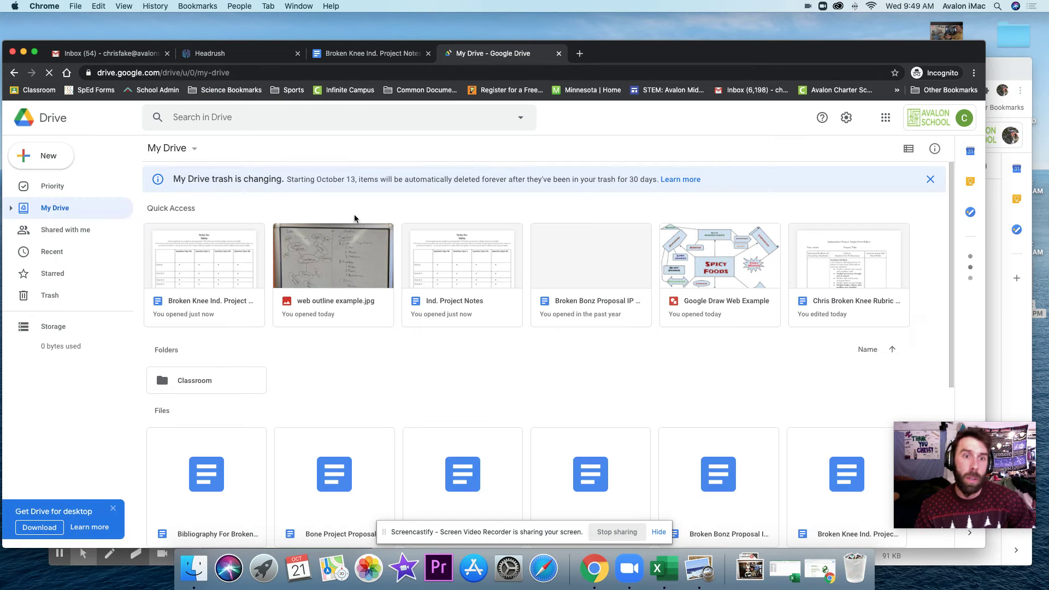
scroll(402, 347, "down", 5)
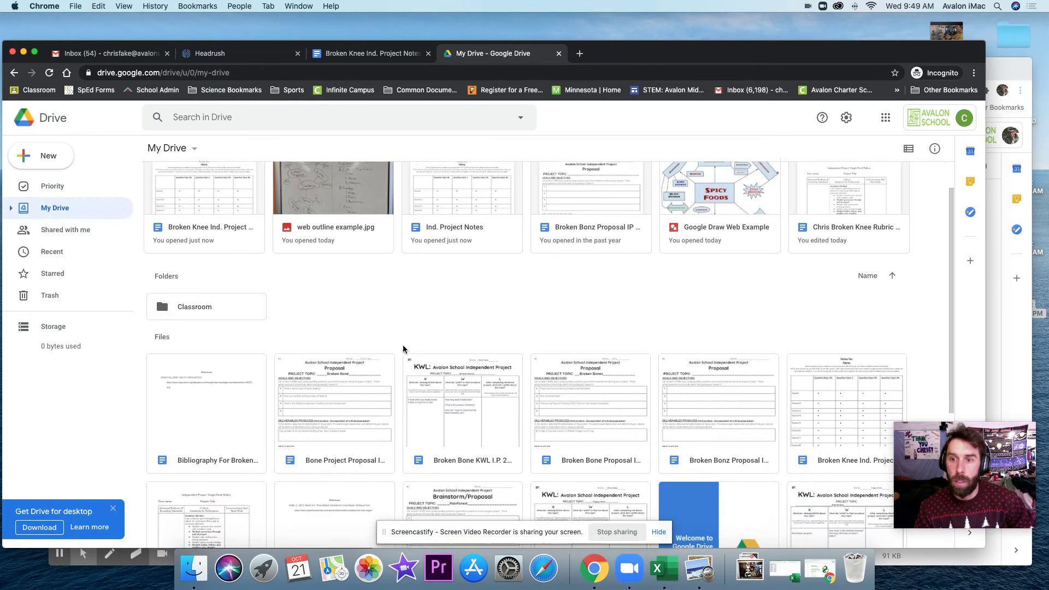
scroll(359, 342, "down", 3)
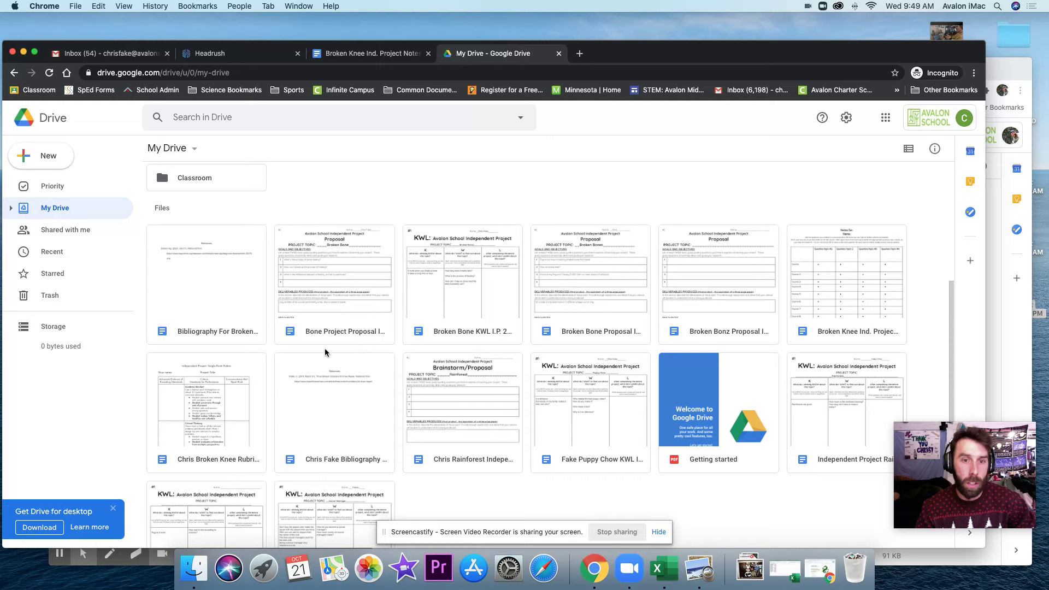
scroll(340, 367, "down", 2)
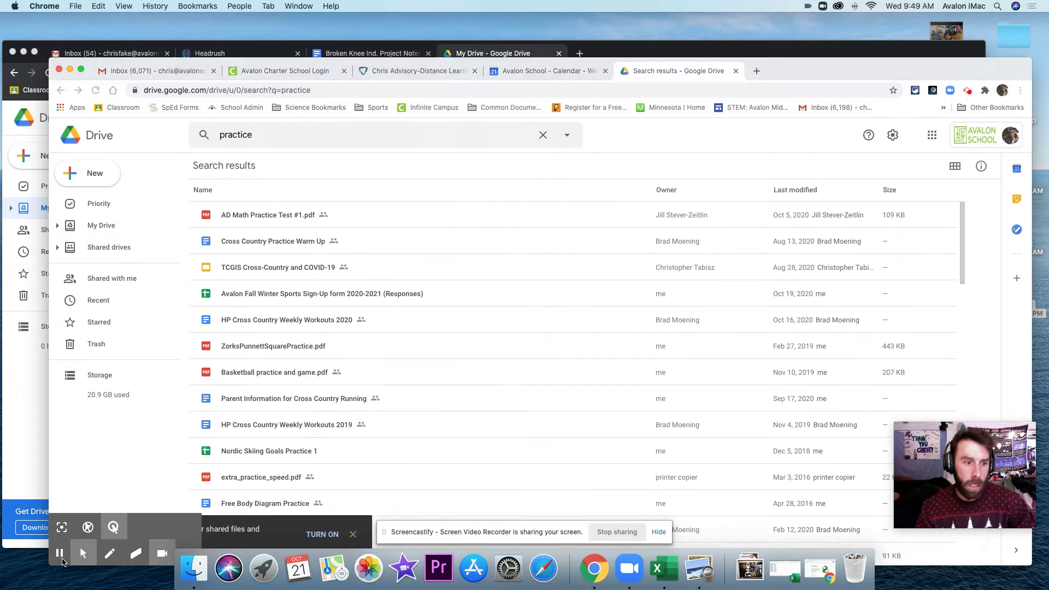
left_click(59, 553)
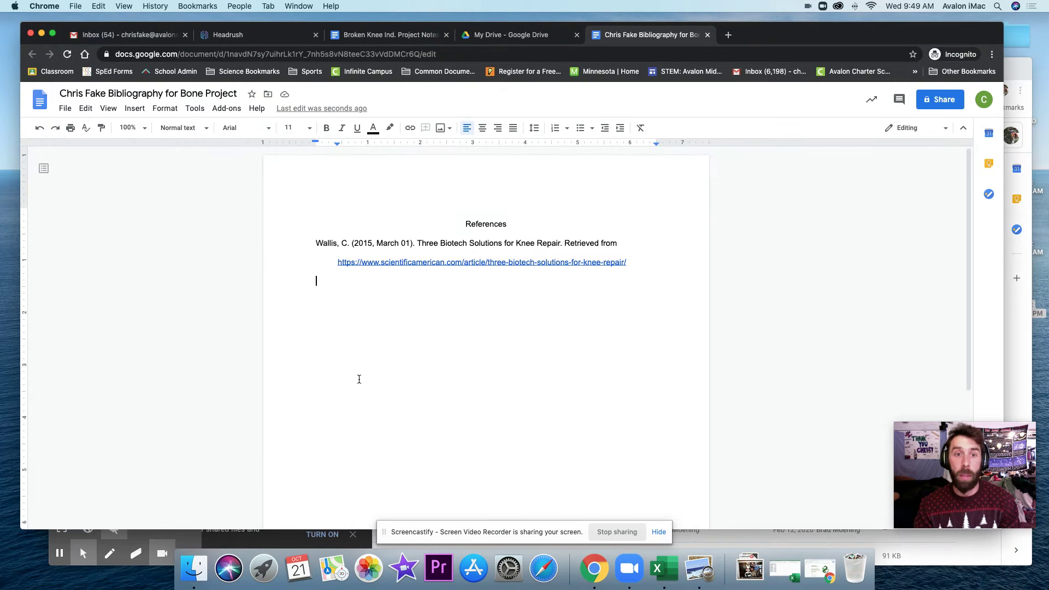
Step: Open the bibliography's cited Scientific American knee-repair article in a new tab
left_click(404, 36)
left_click(623, 35)
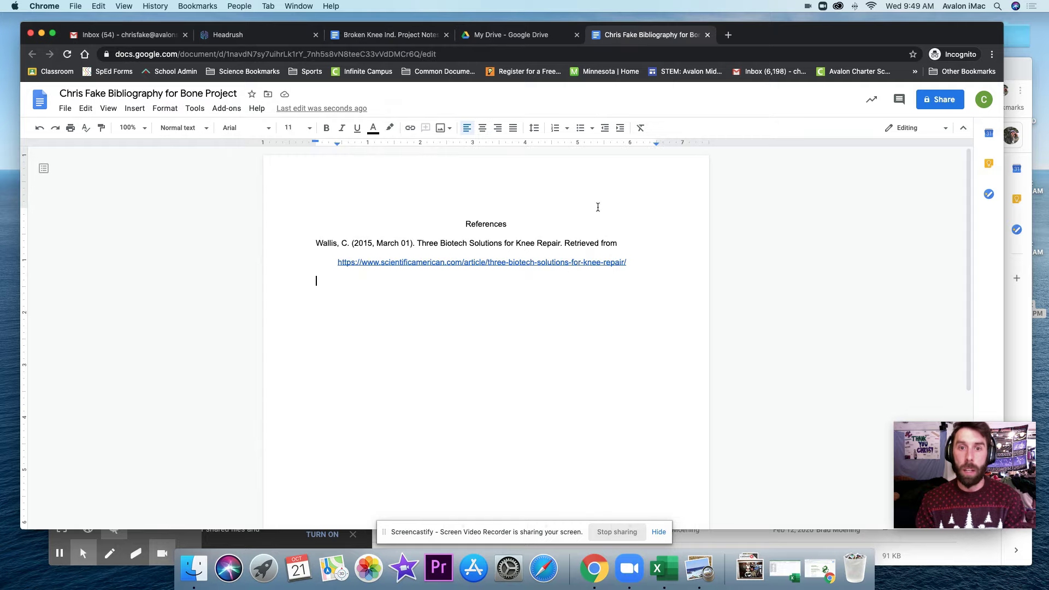
left_click(550, 264)
left_click(417, 281)
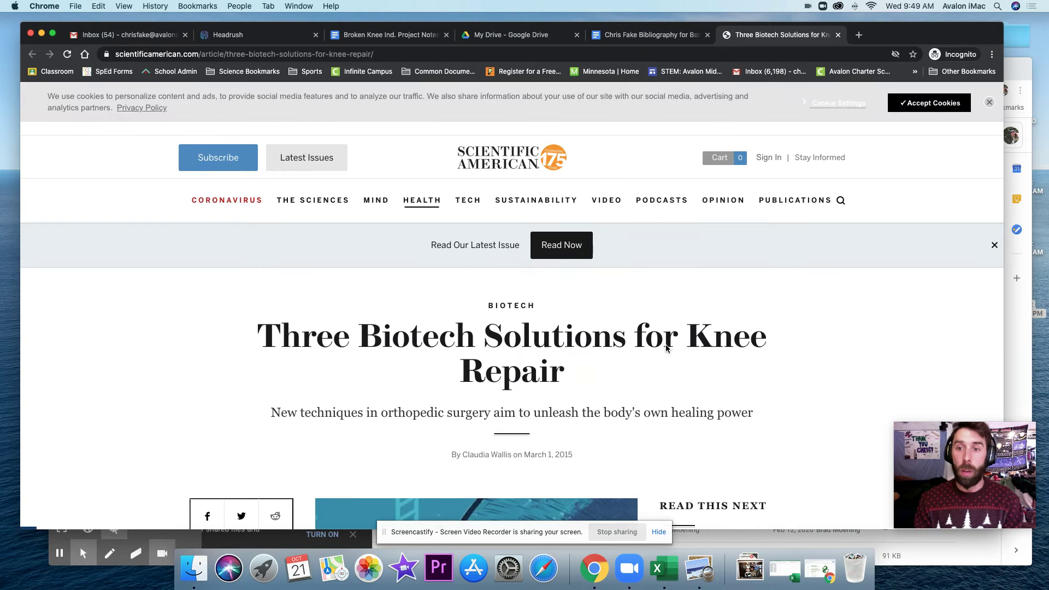
Step: Dismiss the advertisement and scroll the knee-repair article past its illustration to the opening paragraphs
scroll(628, 332, "down", 3)
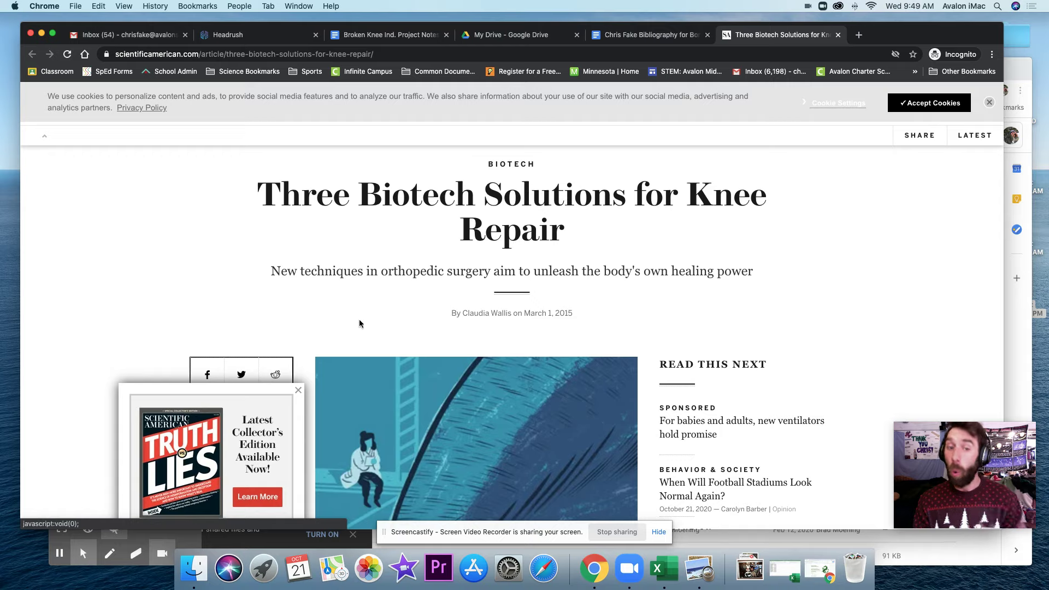
left_click(299, 390)
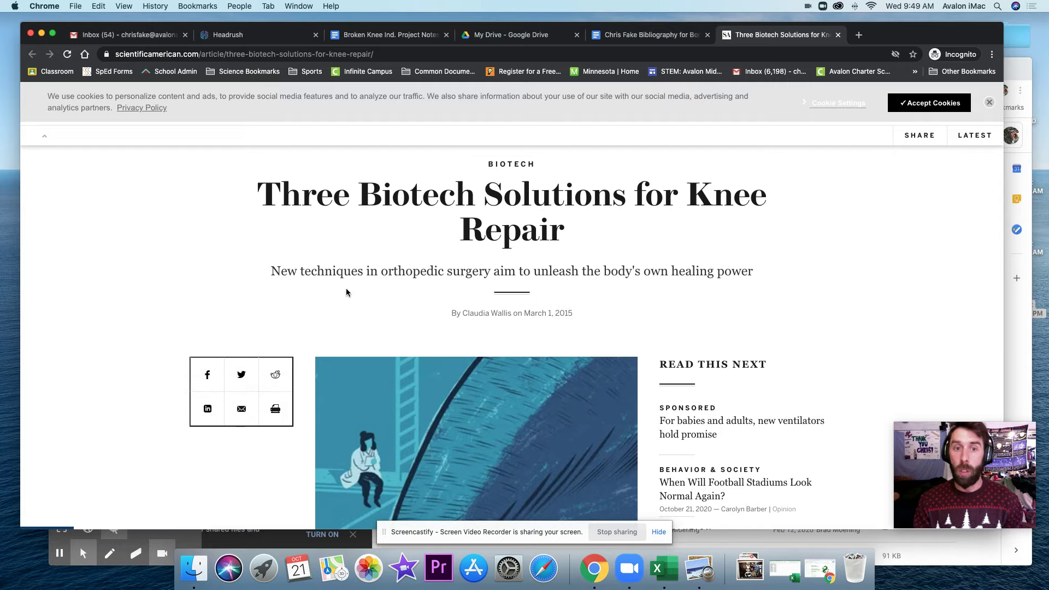
scroll(346, 292, "down", 3)
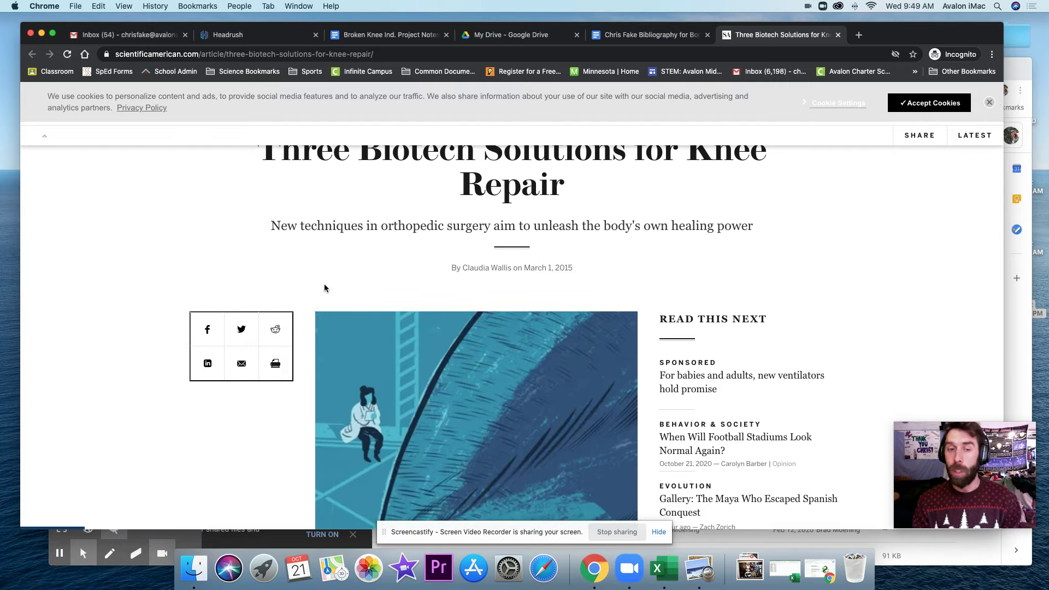
scroll(302, 287, "down", 6)
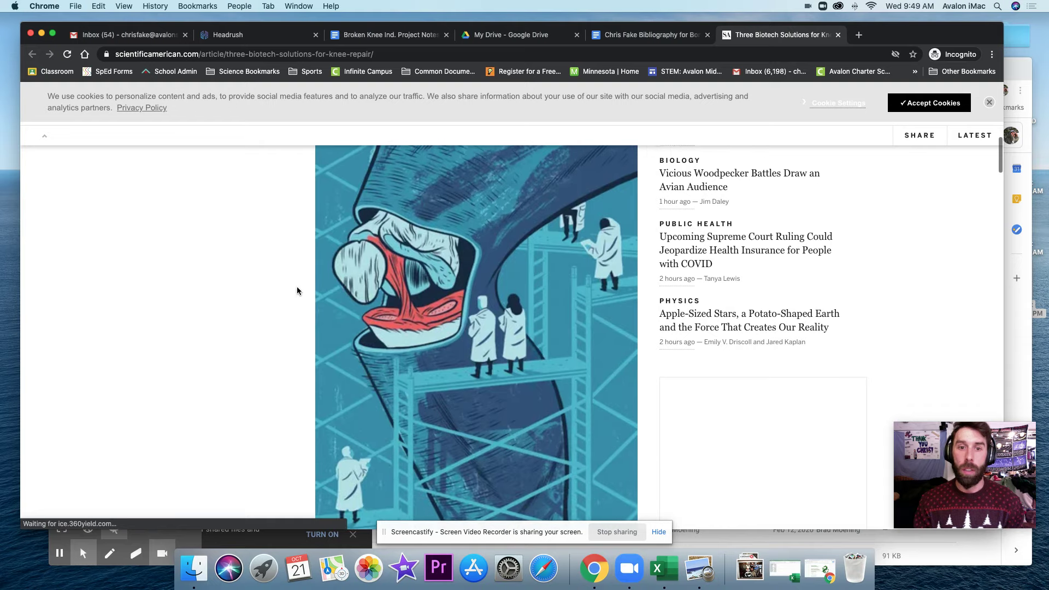
scroll(294, 290, "down", 1)
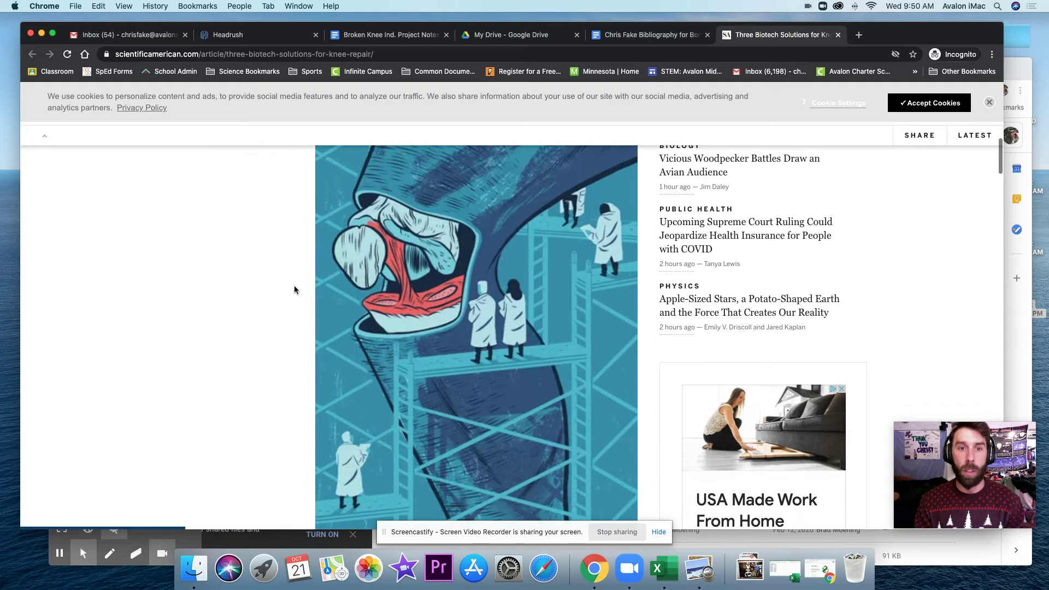
scroll(294, 290, "down", 5)
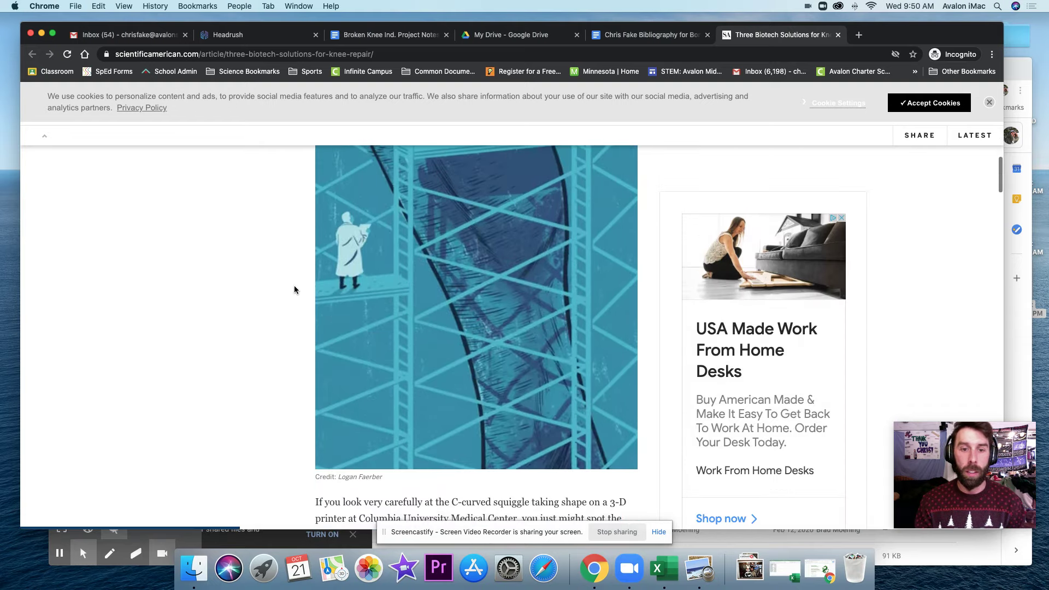
scroll(294, 289, "down", 2)
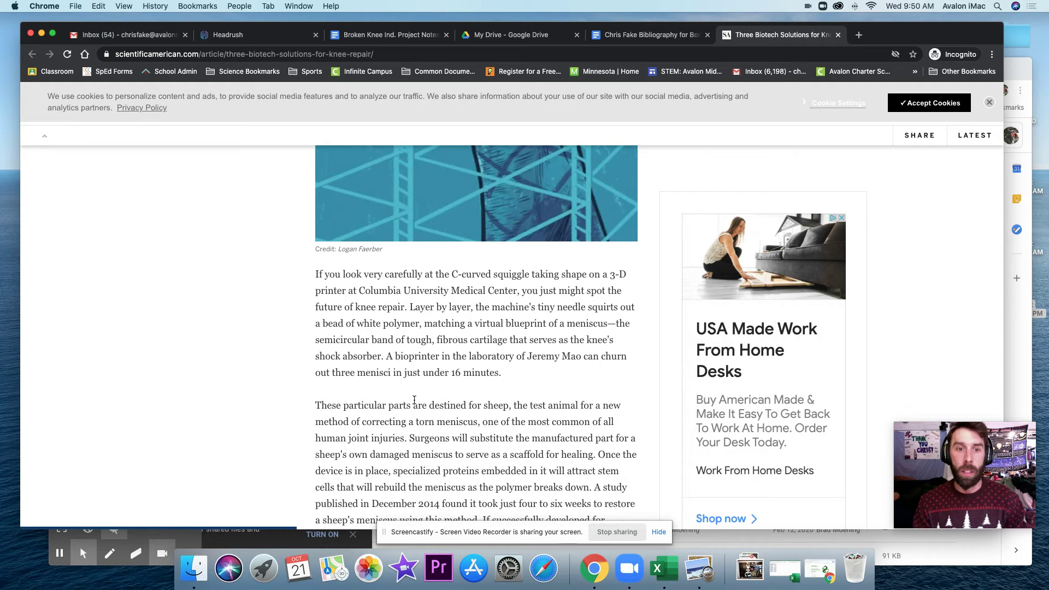
scroll(414, 400, "down", 3)
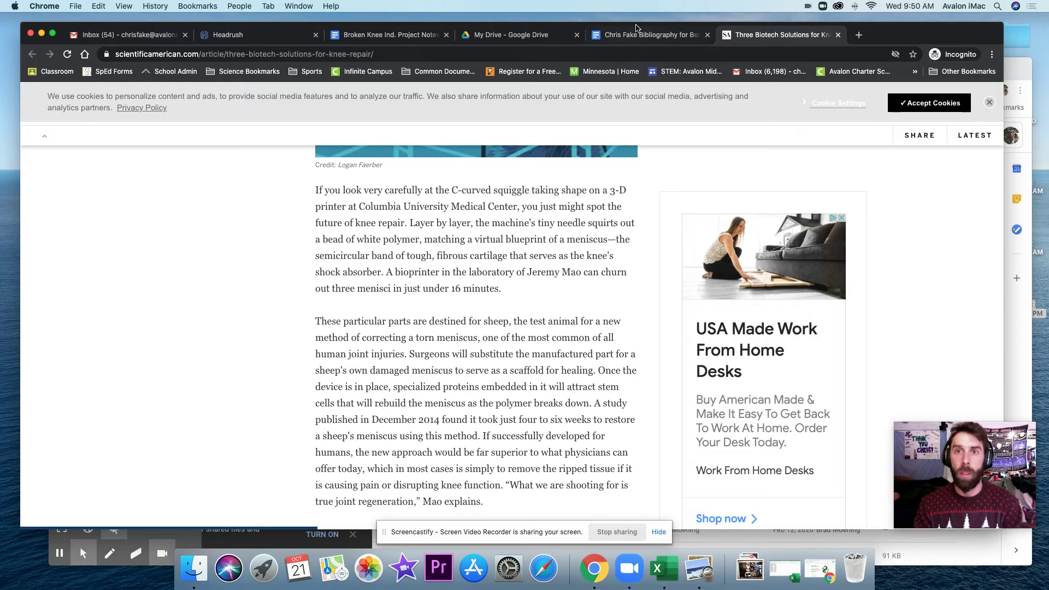
Step: Paste the knee-repair article's web address after 'Source' in the first Source cell
left_click(668, 34)
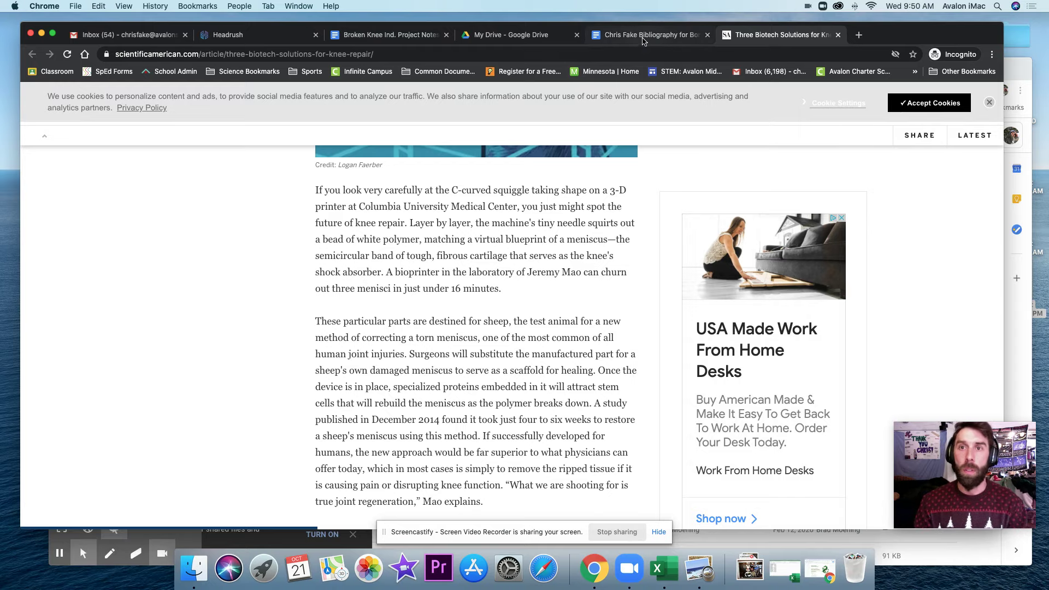
left_click_drag(393, 34, 529, 34)
left_click(325, 319)
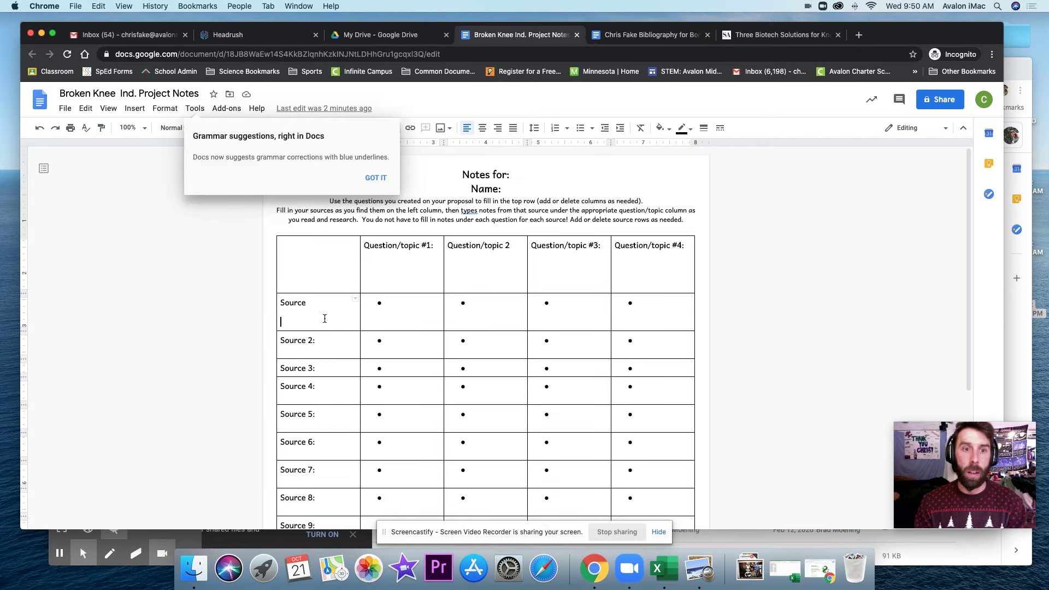
left_click(774, 35)
left_click(663, 53)
key("super+c")
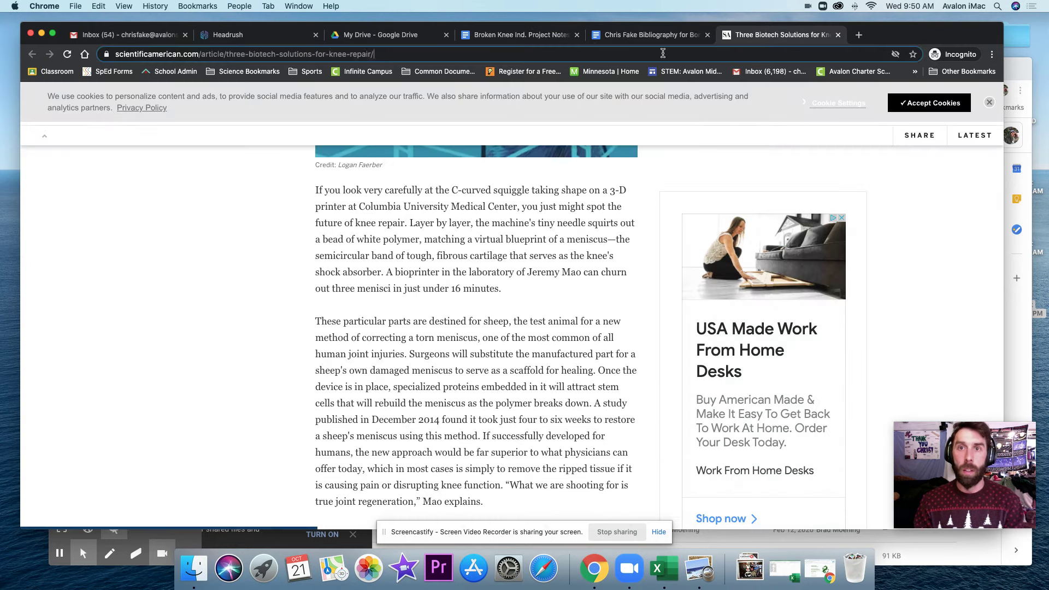
left_click(522, 34)
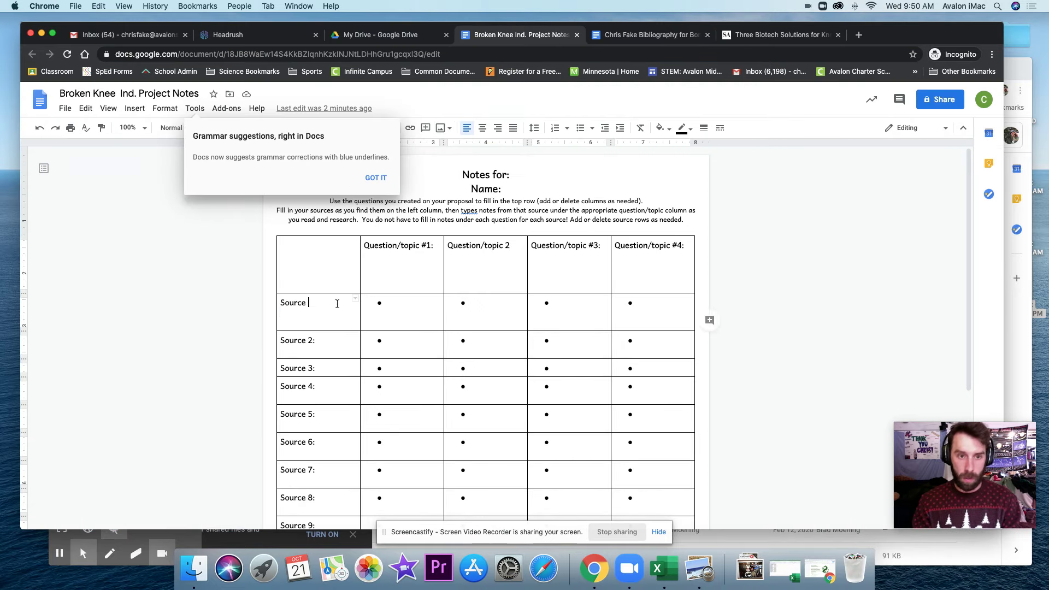
double_click(338, 303)
key("BackSpace")
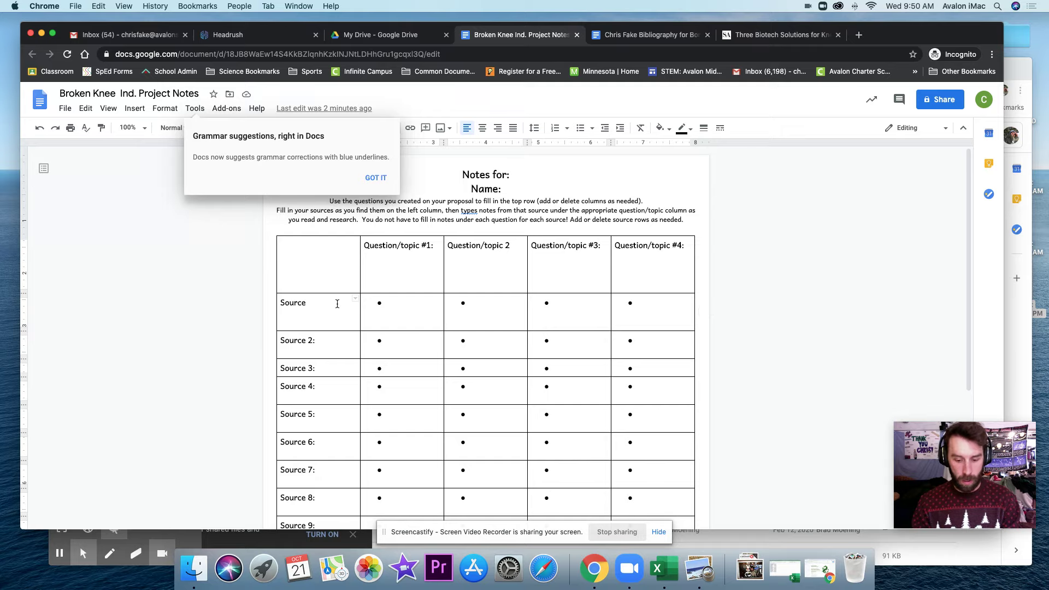
key("super+v")
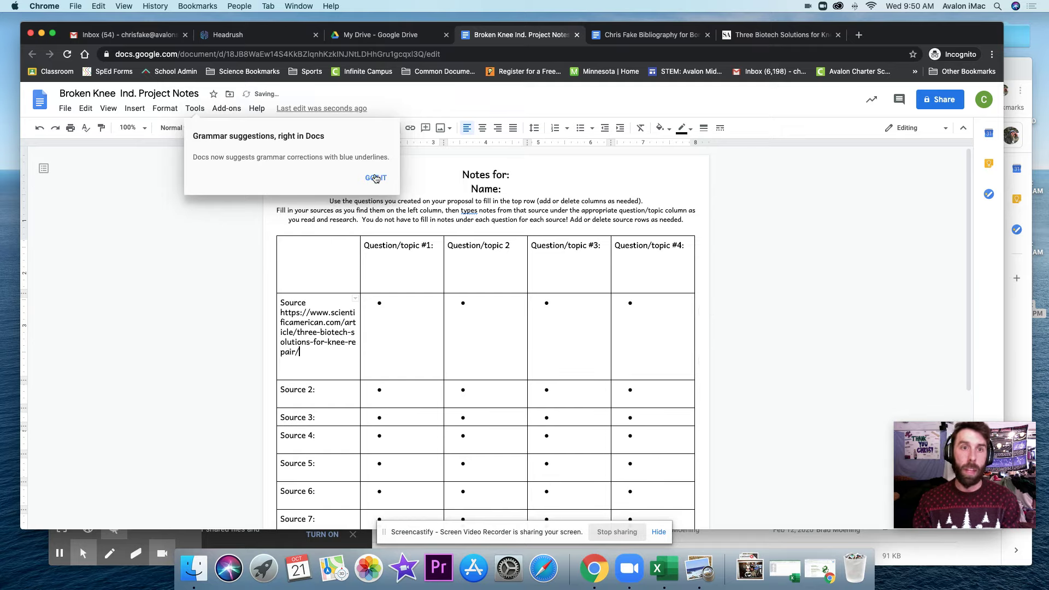
left_click(375, 178)
left_click(432, 272)
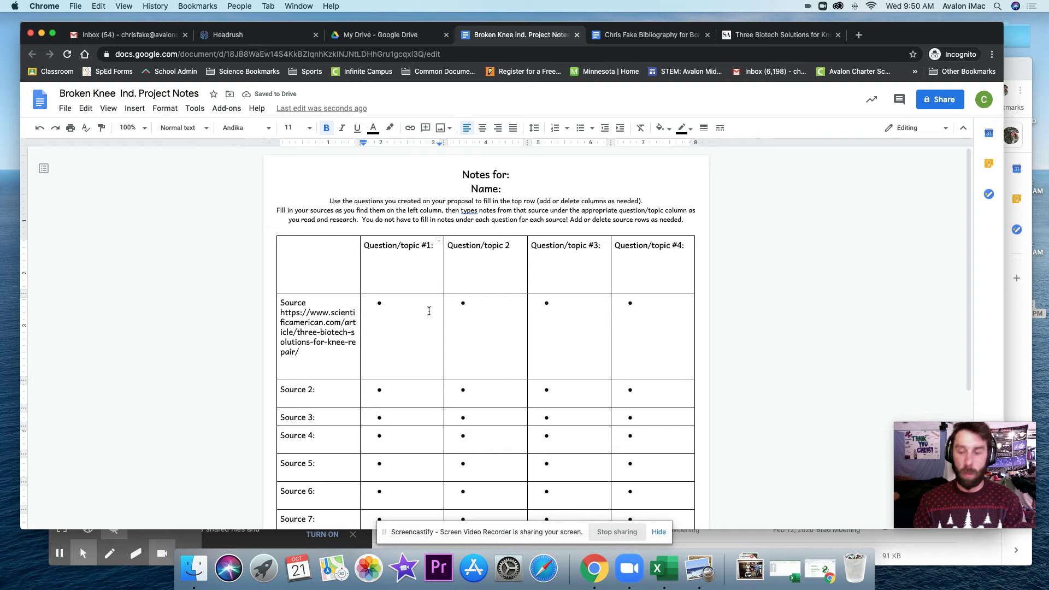
Step: Add 'How does knee repair work?' and 'What are the parts of a working' under topics 1 and 2
key("Return")
type("How does knee")
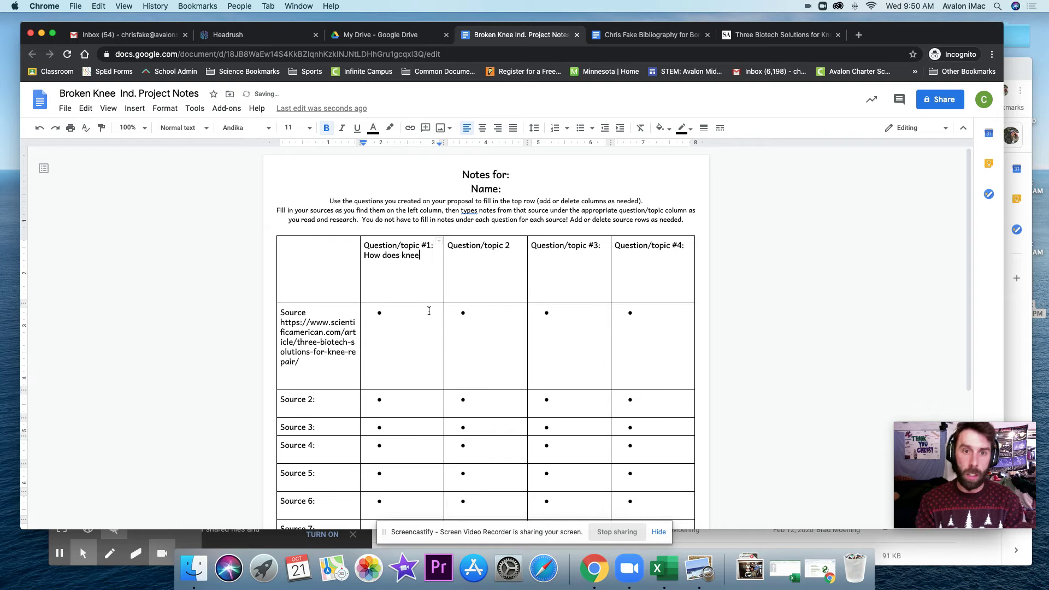
type(" repair work")
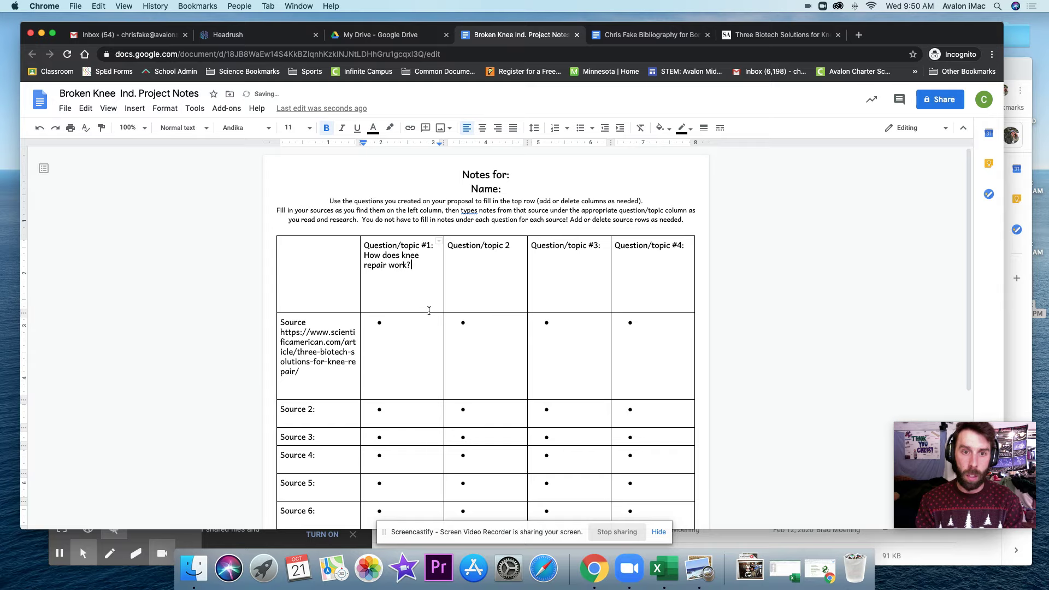
type("?")
key("Tab")
key("Down")
key("Return")
type("W")
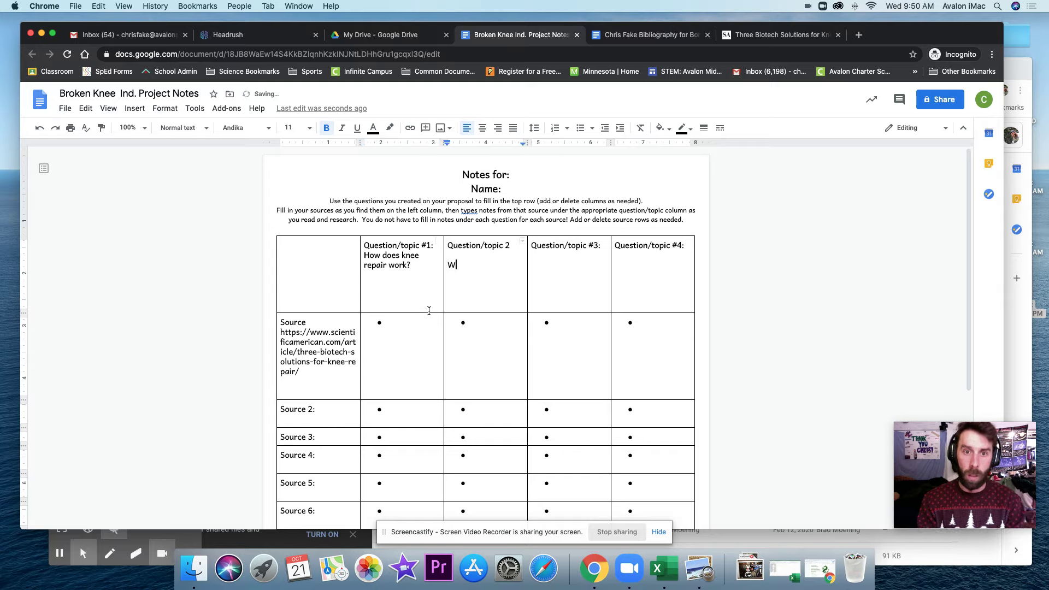
type("hat are the parts of a working knee?")
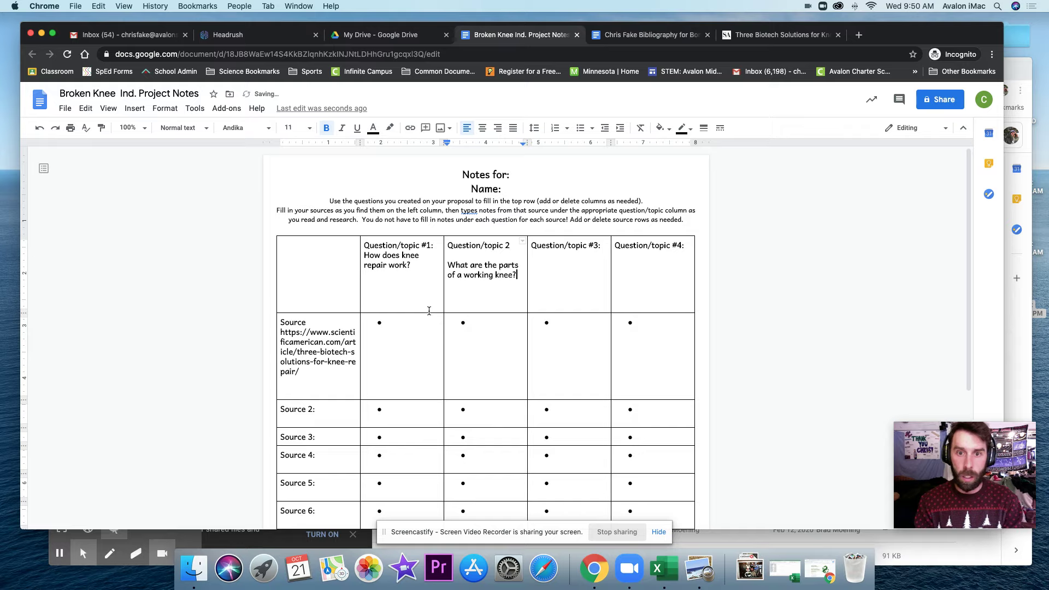
Step: Add 'How should I do Physical Therapy to repair my knee?' under Question/topic #3
key("Tab")
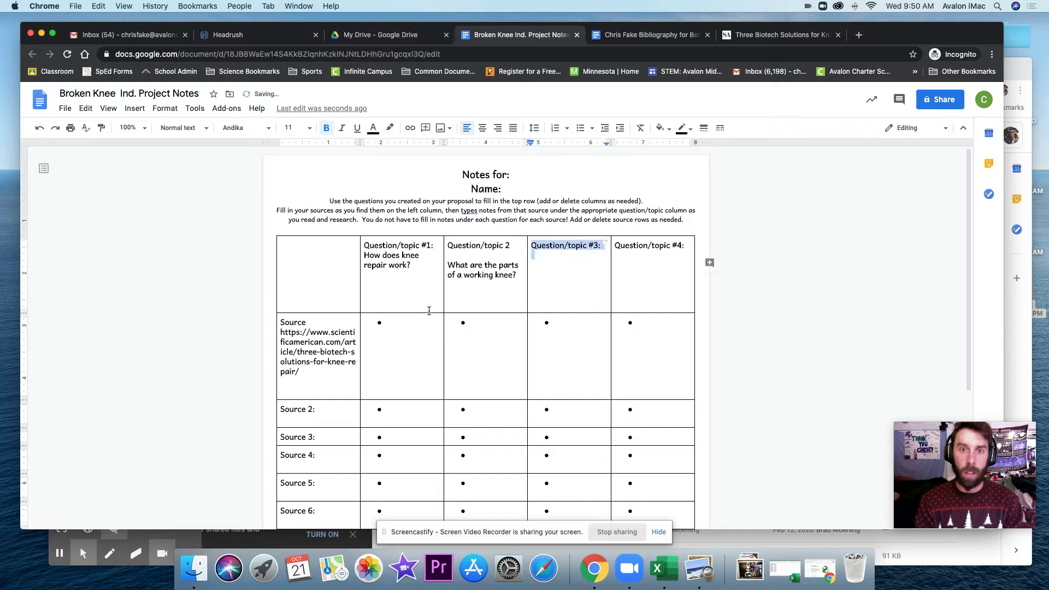
key("Down")
key("Return")
type("How")
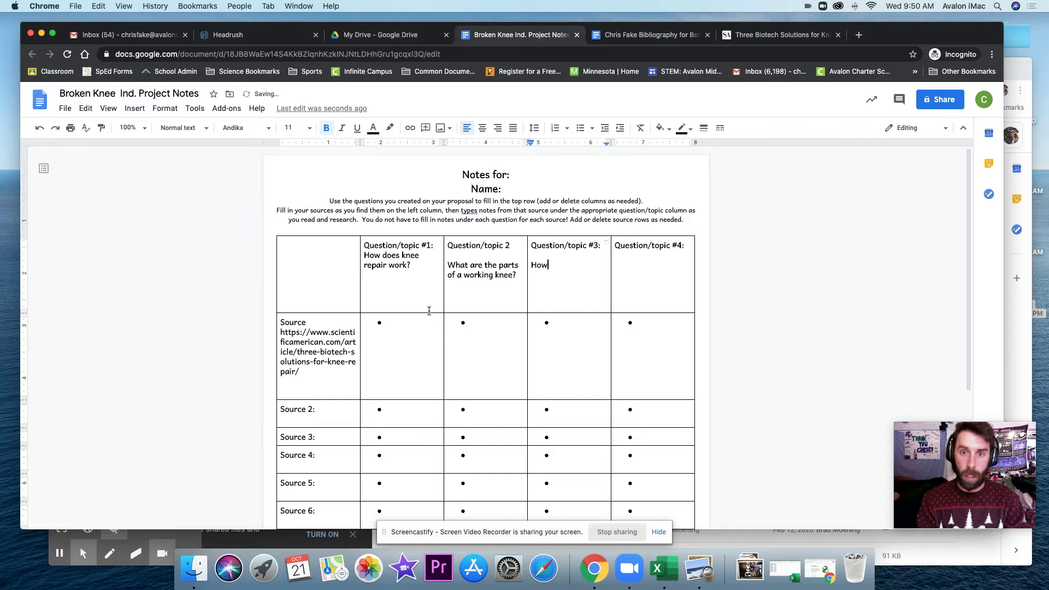
type(" should I do P")
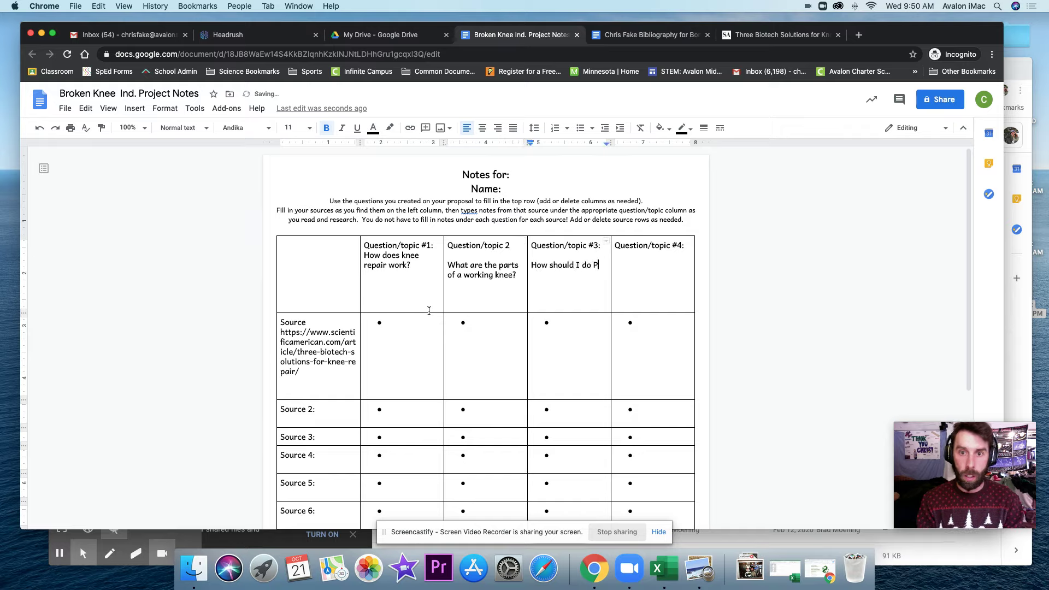
type("hysical Therapy ")
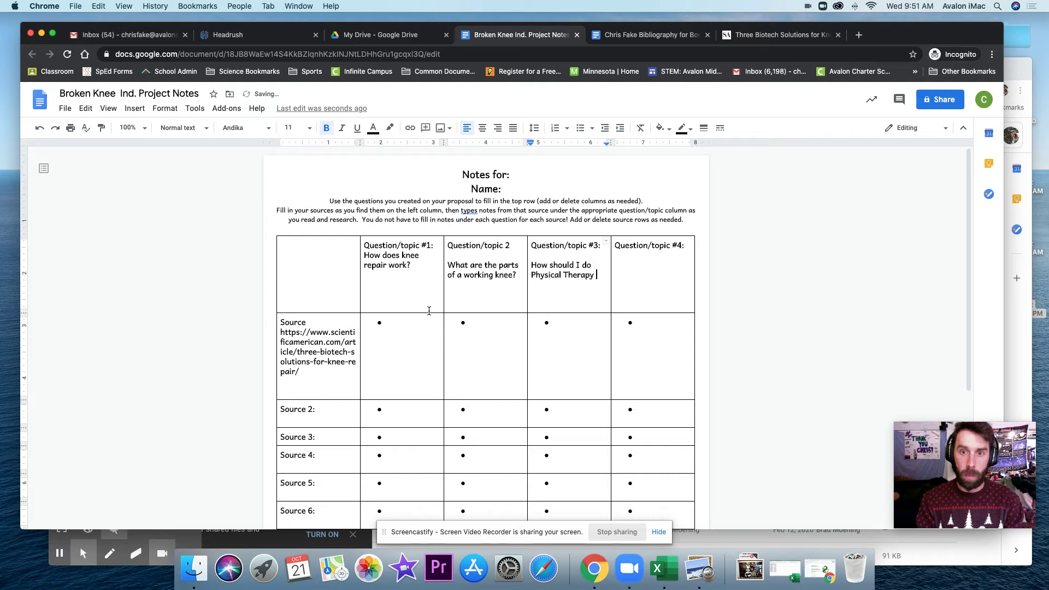
type("to repair")
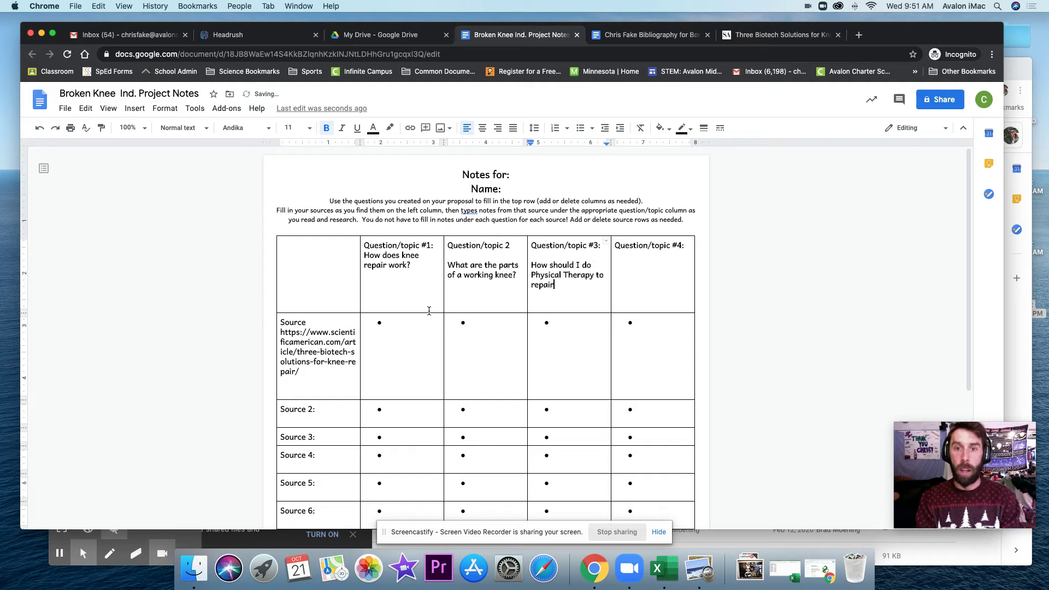
type(" my knee?")
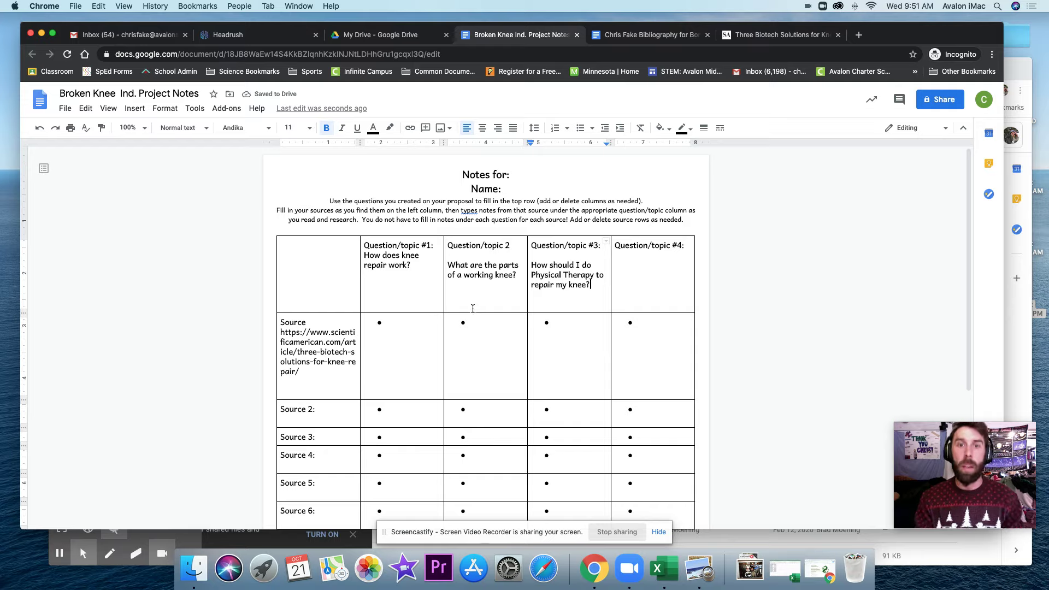
left_click(401, 329)
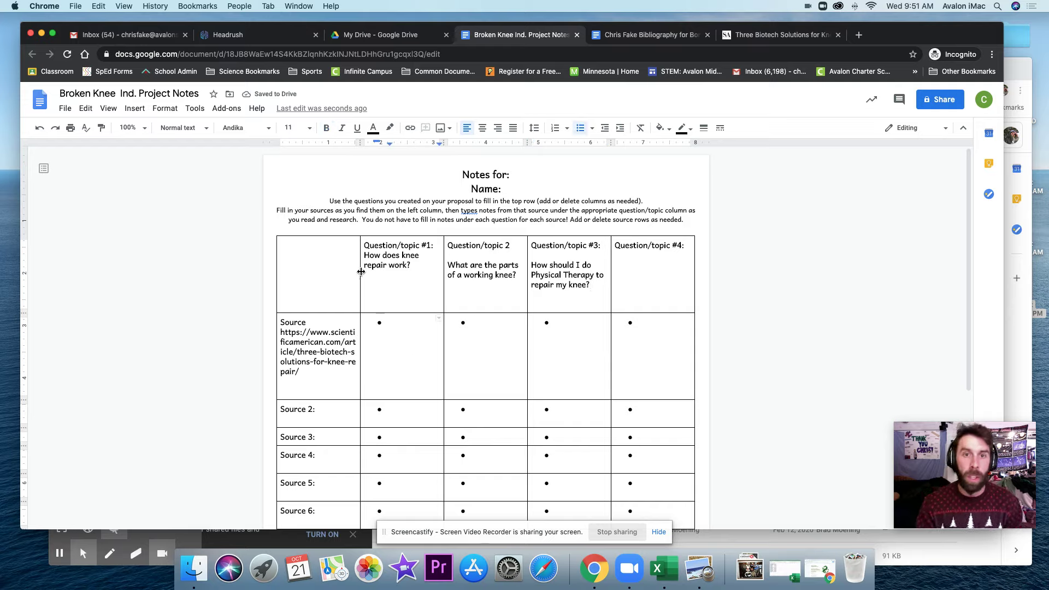
Step: Using the article, note 'A 3d printer can make meniscus' under question 1 for Source 1
left_click(799, 38)
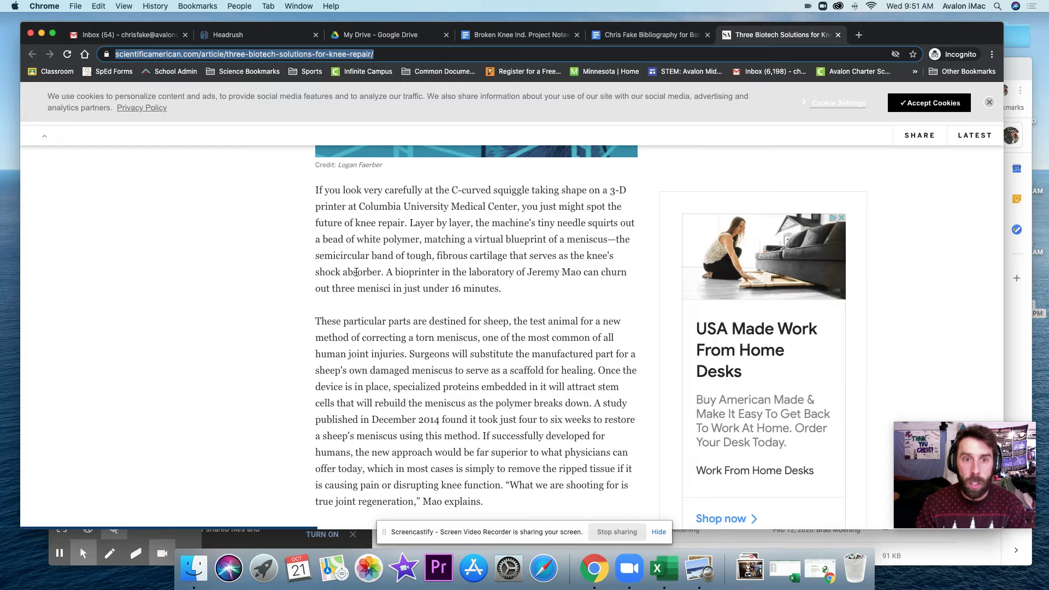
left_click(513, 34)
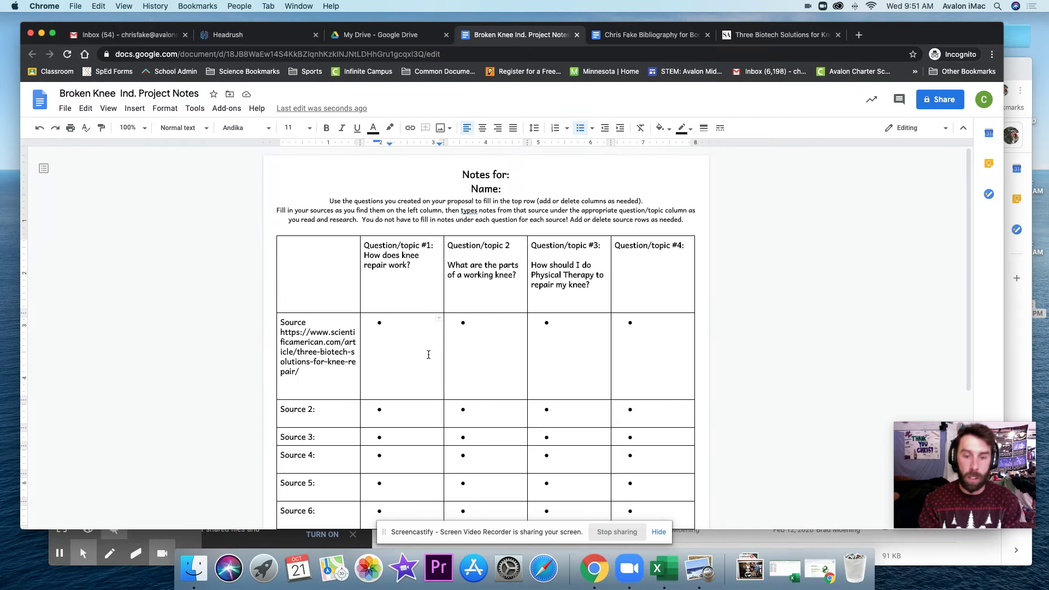
type("A ")
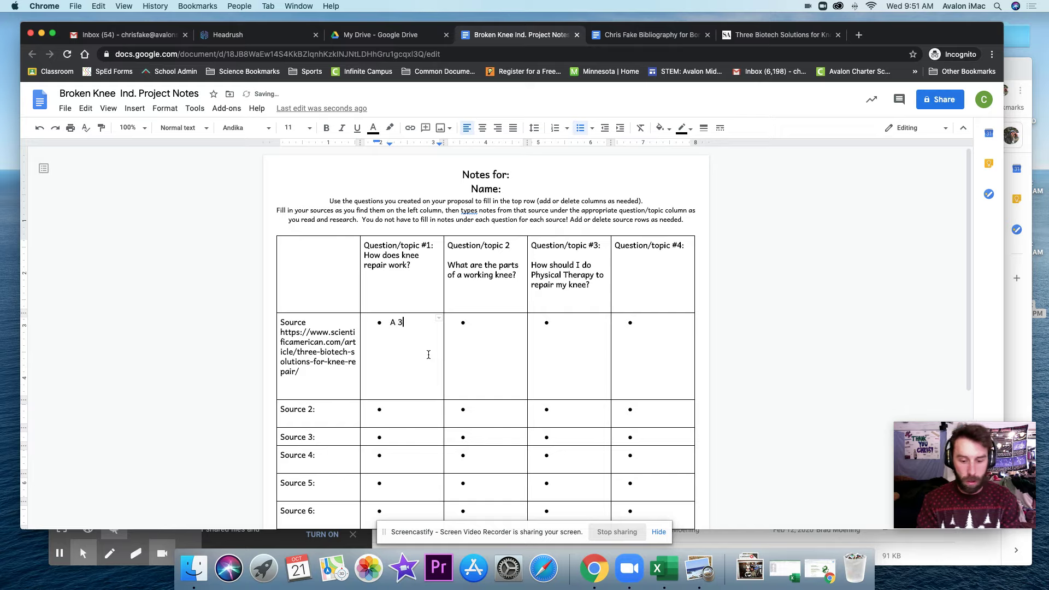
type("3d printer can m")
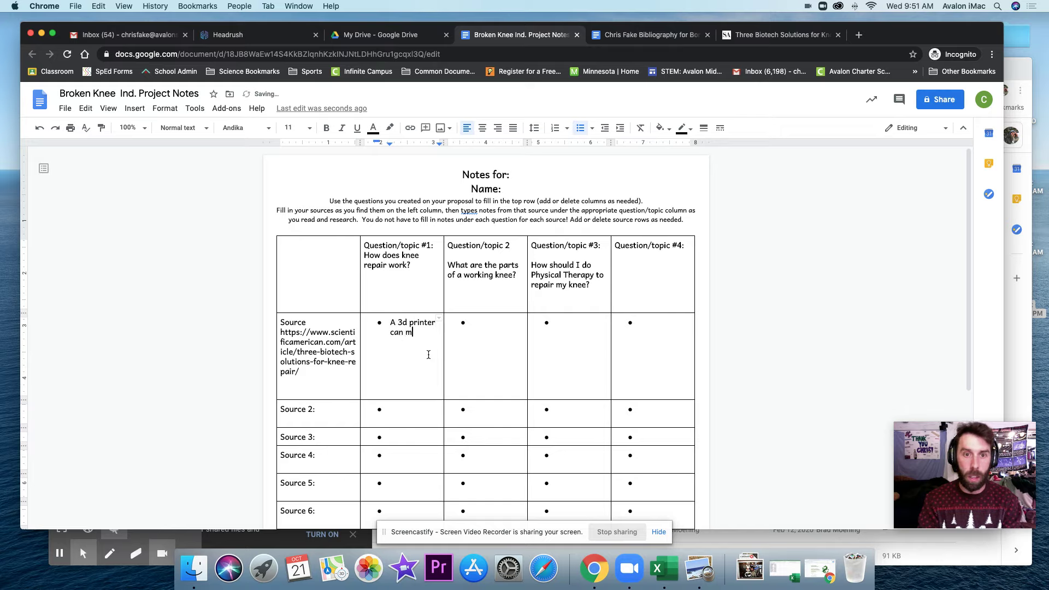
type("ake meniscus")
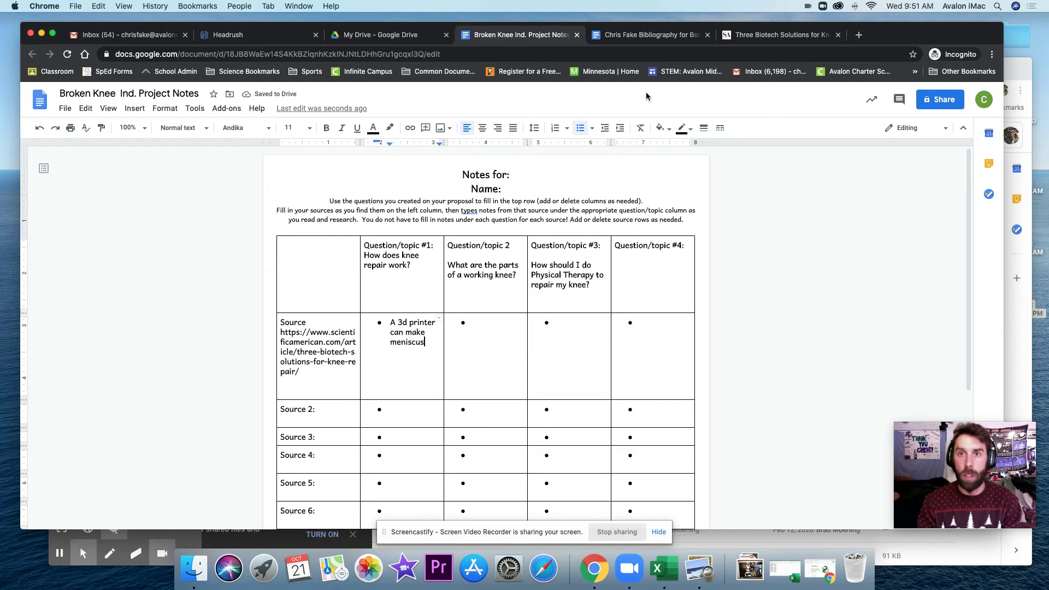
left_click(772, 33)
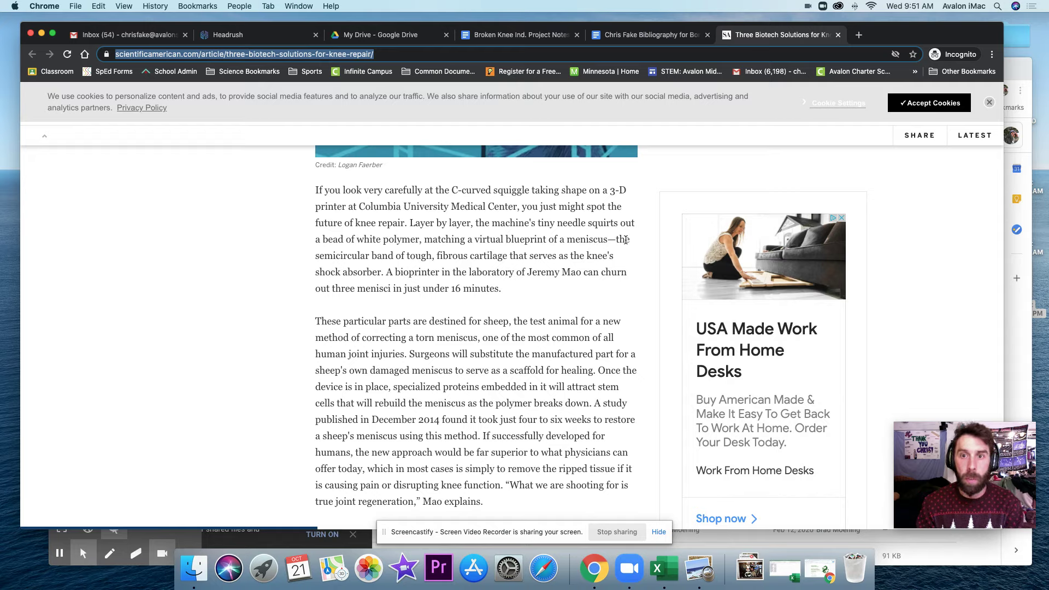
Step: Copy the article's meniscus definition into Source 1's Question/topic 2 cell, wrapped in quotation marks
left_click_drag(566, 239, 383, 269)
key("super+c")
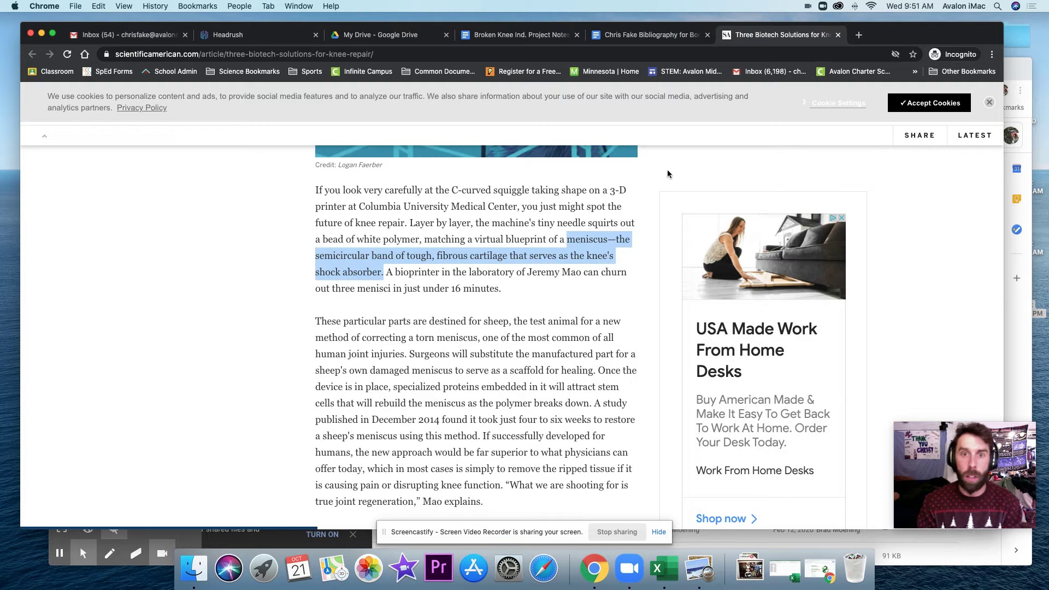
left_click(525, 35)
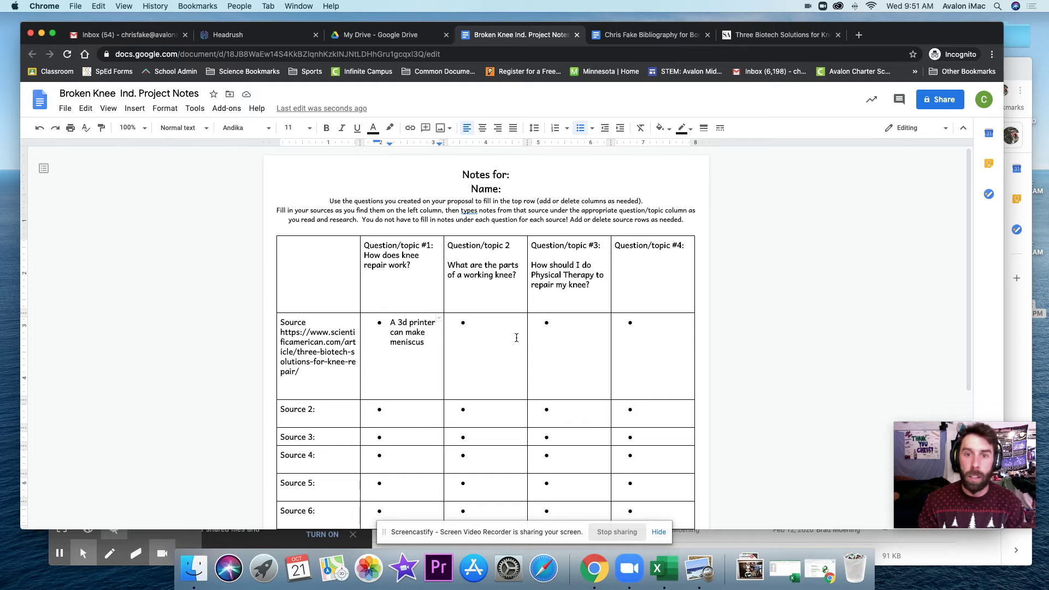
left_click(481, 318)
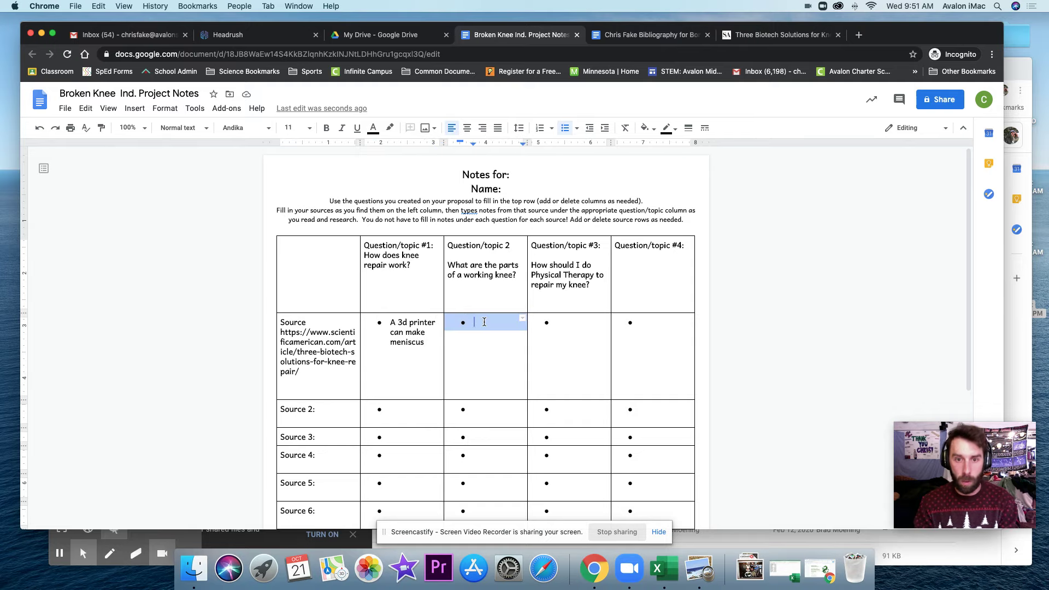
key("super+v")
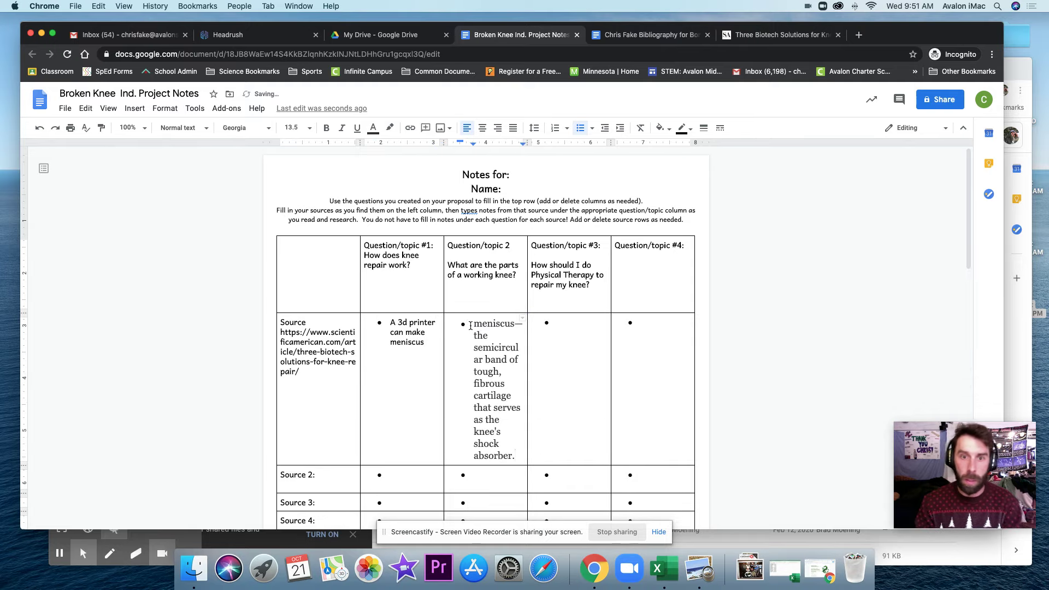
type("\"")
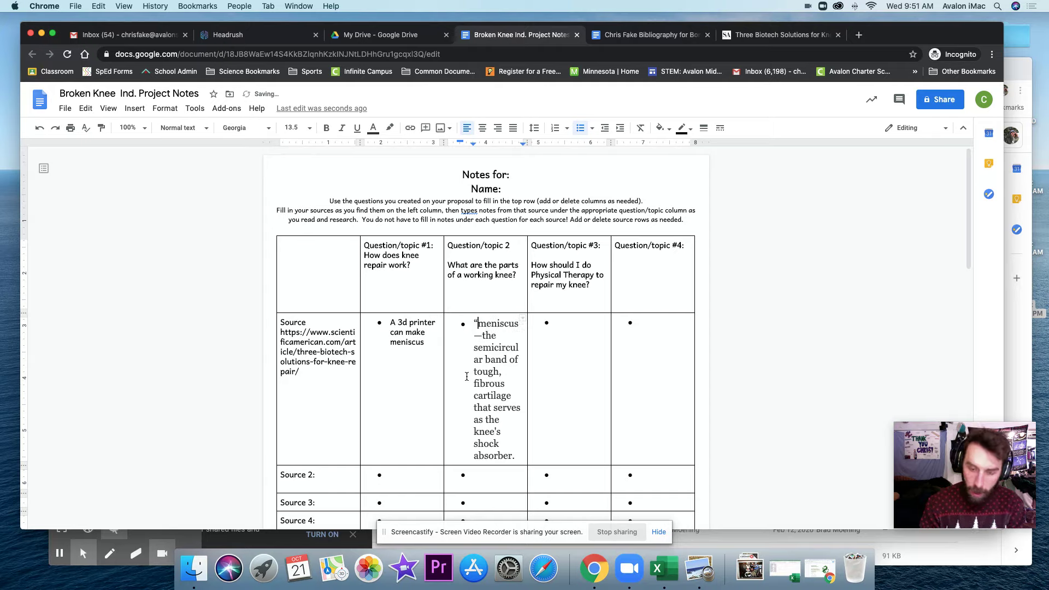
left_click_drag(520, 457, 520, 458)
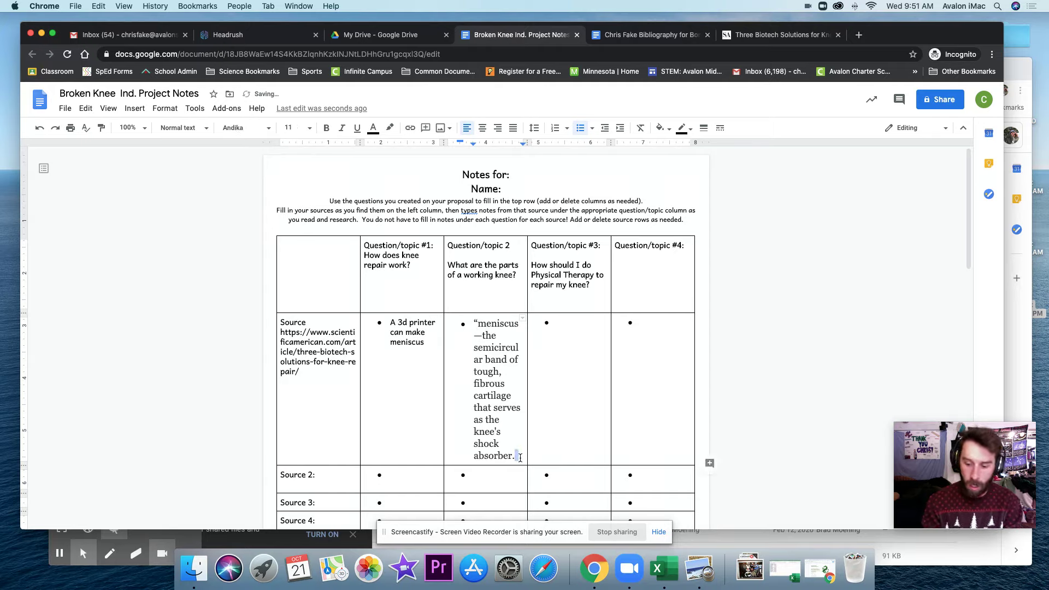
type("\"")
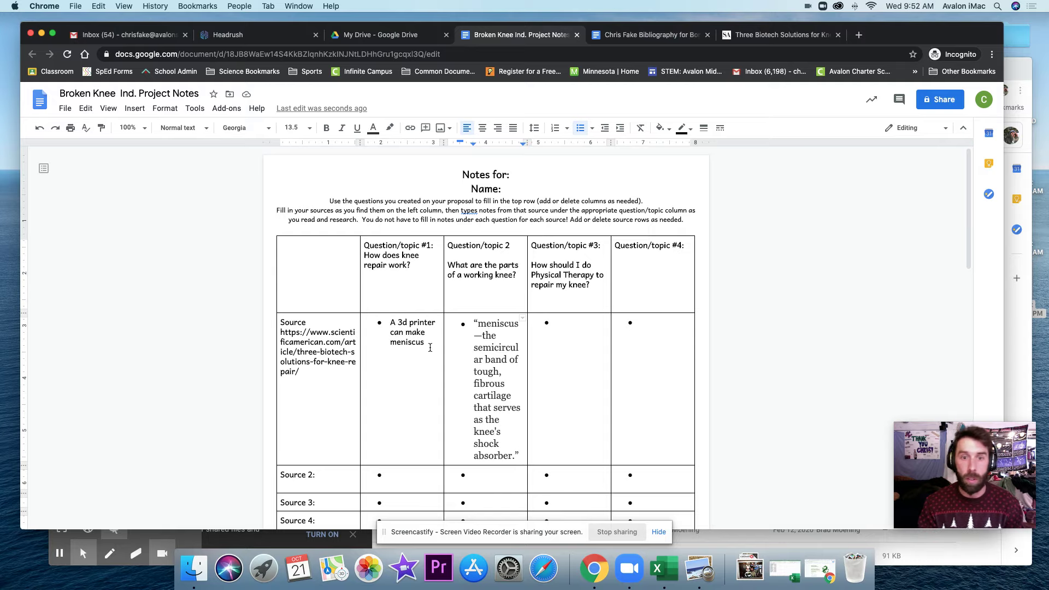
Step: Tile the knee-repair article in its own window on the left, the other window on the right
left_click(779, 36)
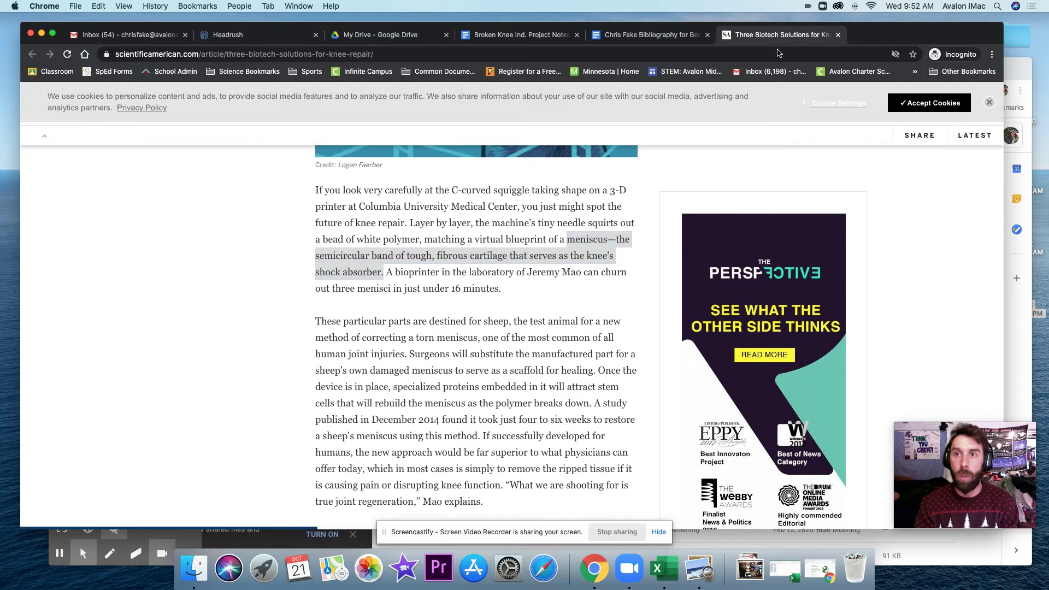
left_click_drag(779, 36, 795, 93)
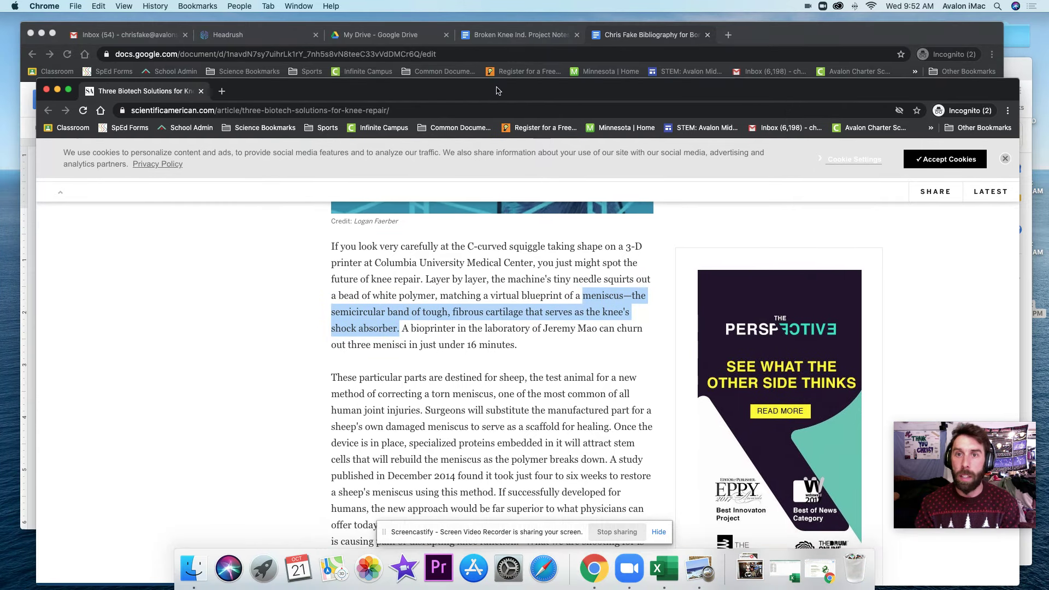
mouse_move(70, 94)
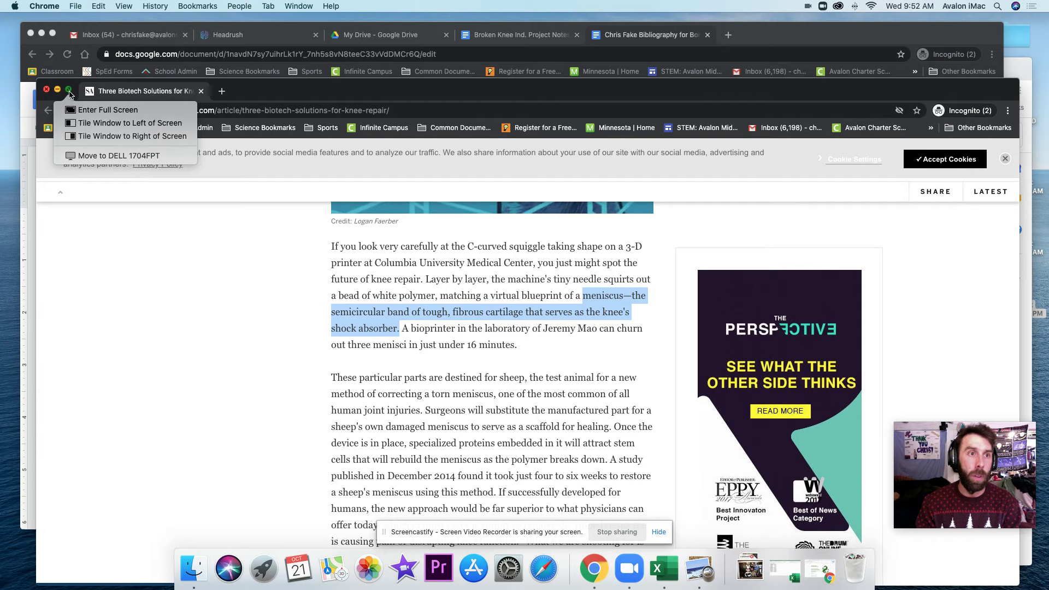
left_click(80, 124)
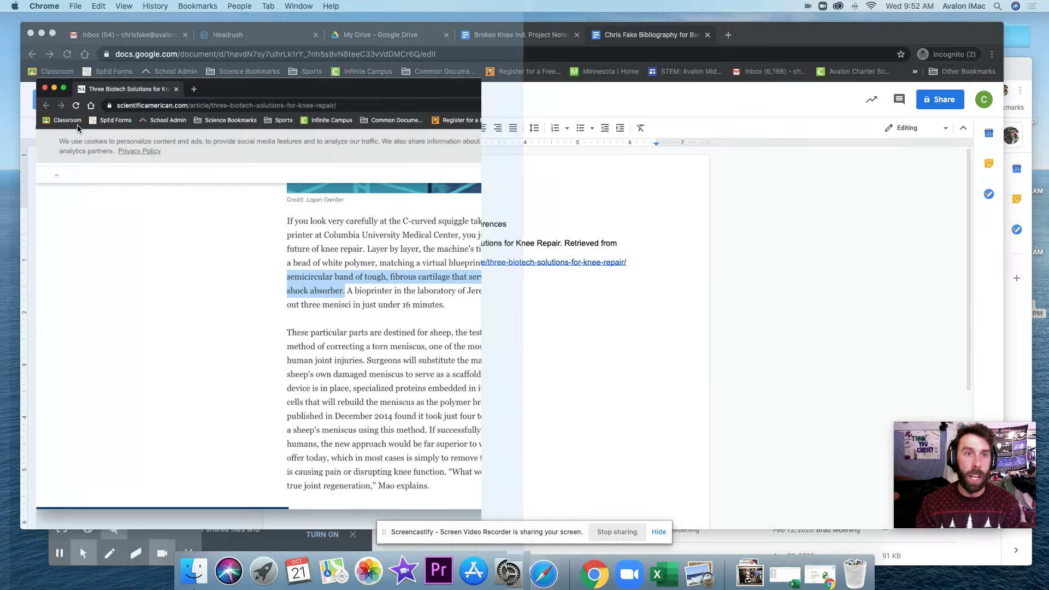
left_click(872, 99)
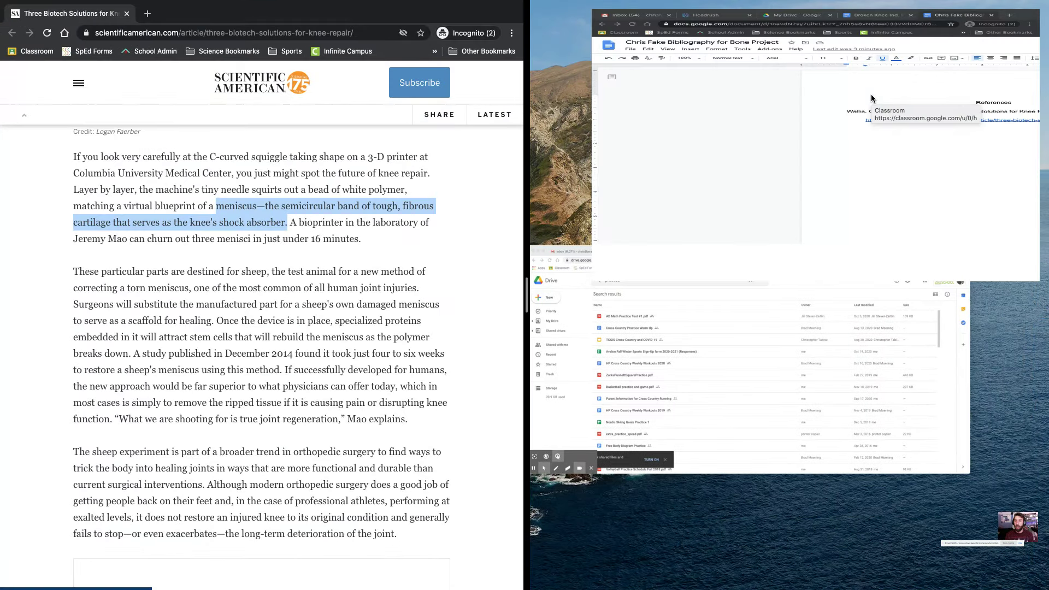
Step: Switch the right-hand window to the Headrush Notes task tab
mouse_move(678, 258)
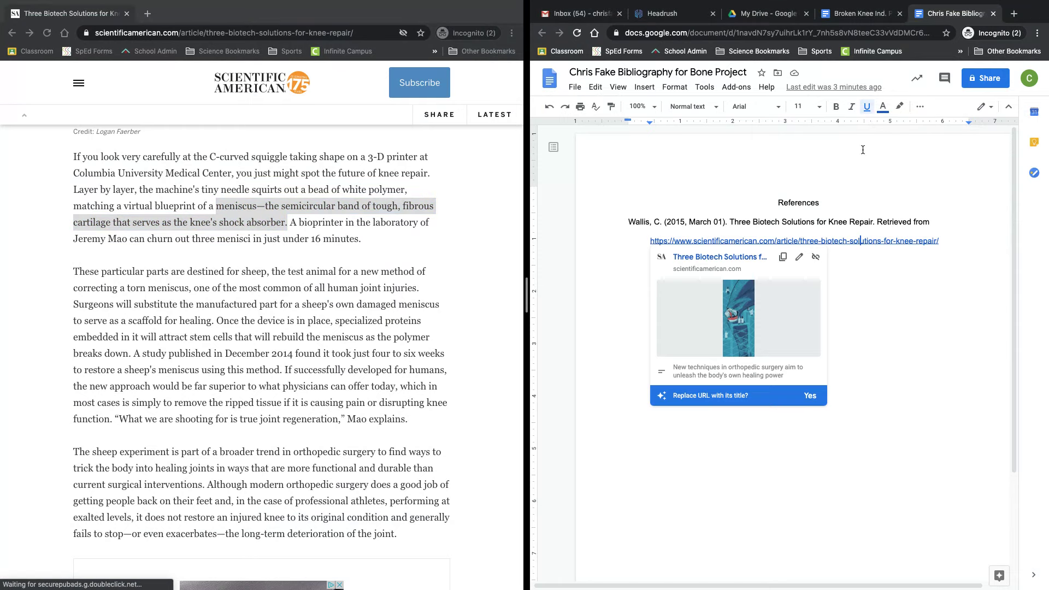
left_click(858, 13)
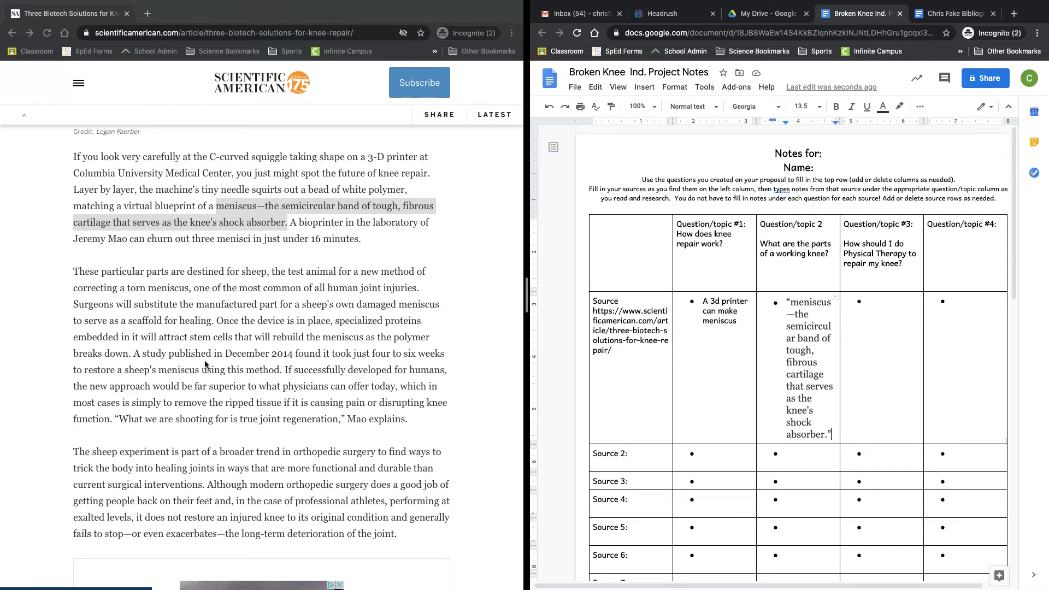
mouse_move(141, 3)
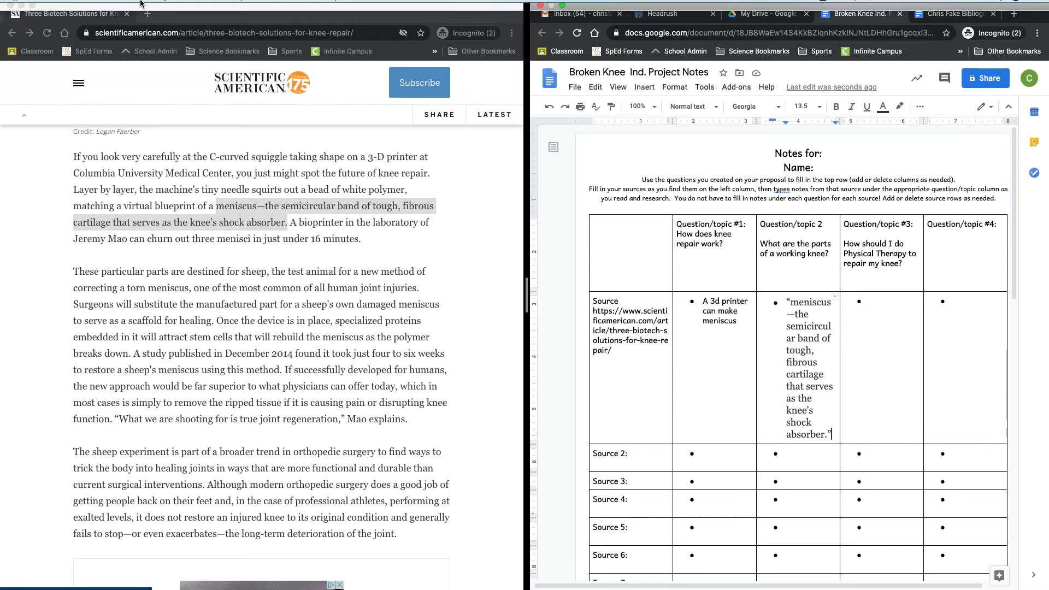
scroll(216, 328, "up", 2)
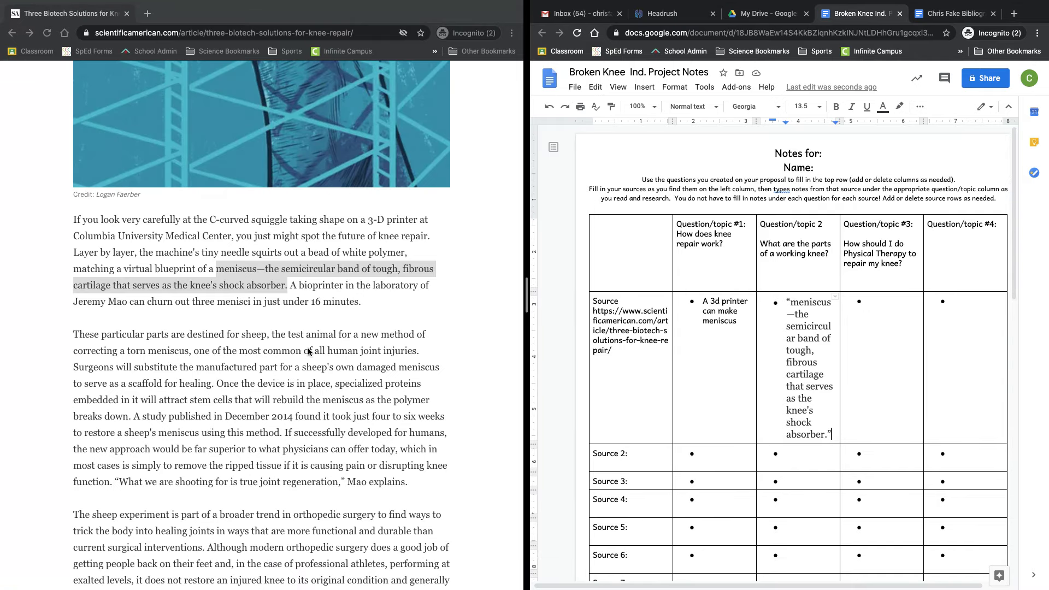
left_click(269, 328)
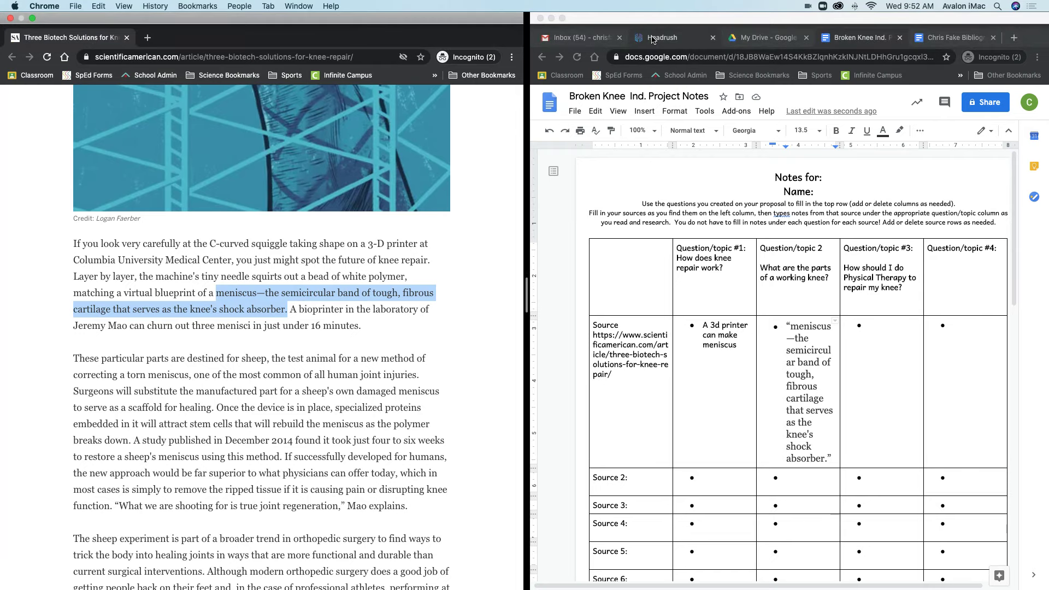
left_click(654, 39)
left_click(654, 39)
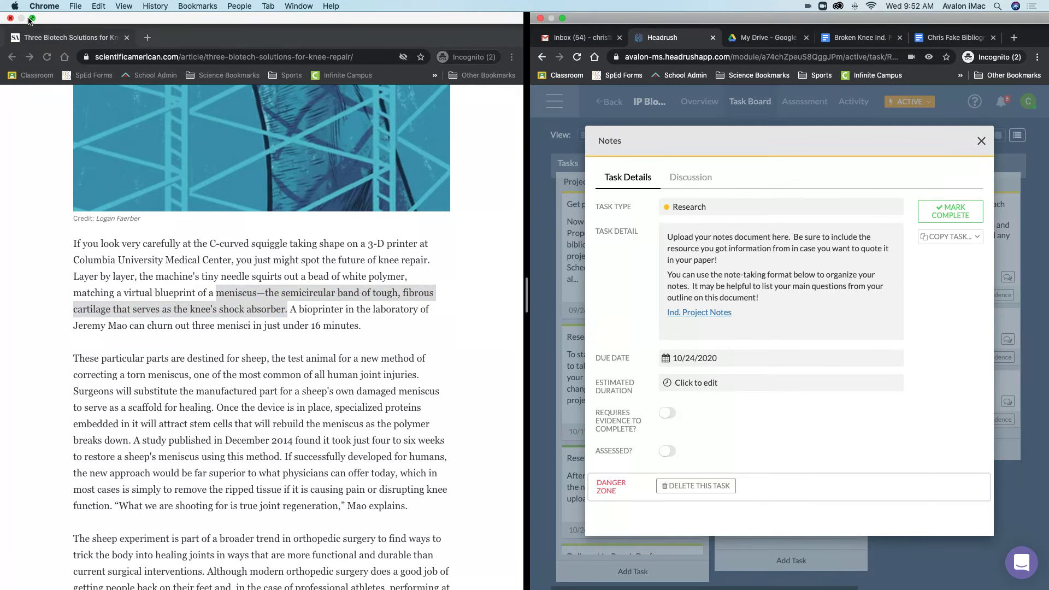
Step: Exit split screen and bring the Headrush Notes task window forward as a regular window
left_click(32, 18)
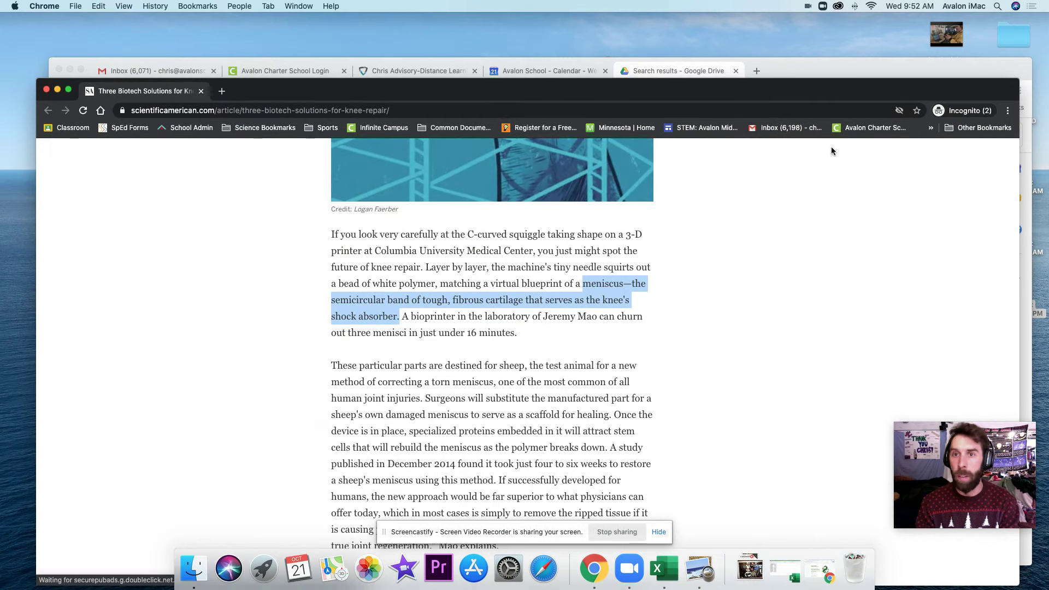
left_click_drag(469, 91, 495, 79)
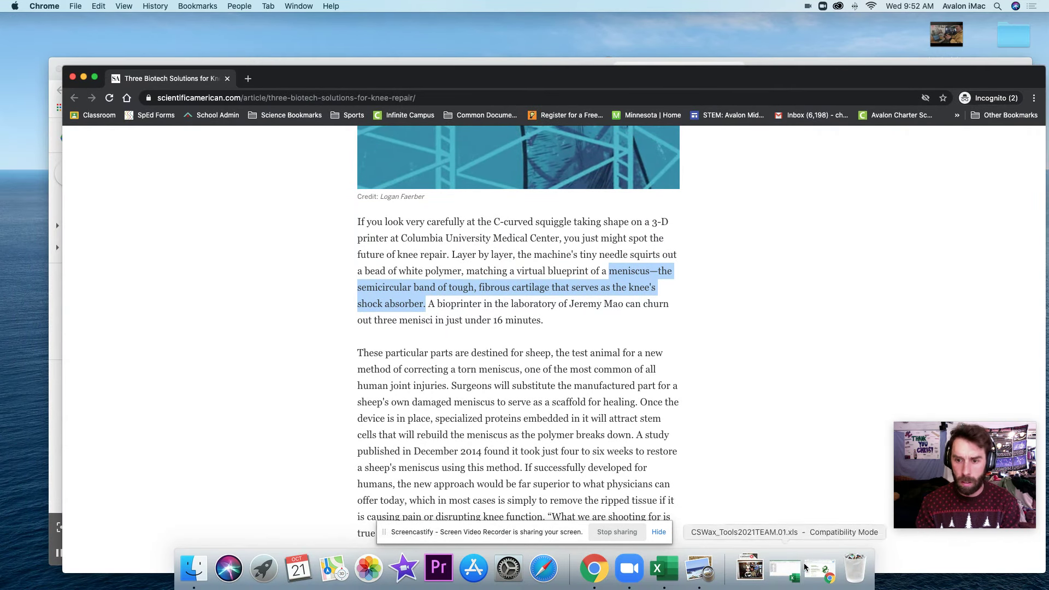
left_click(290, 7)
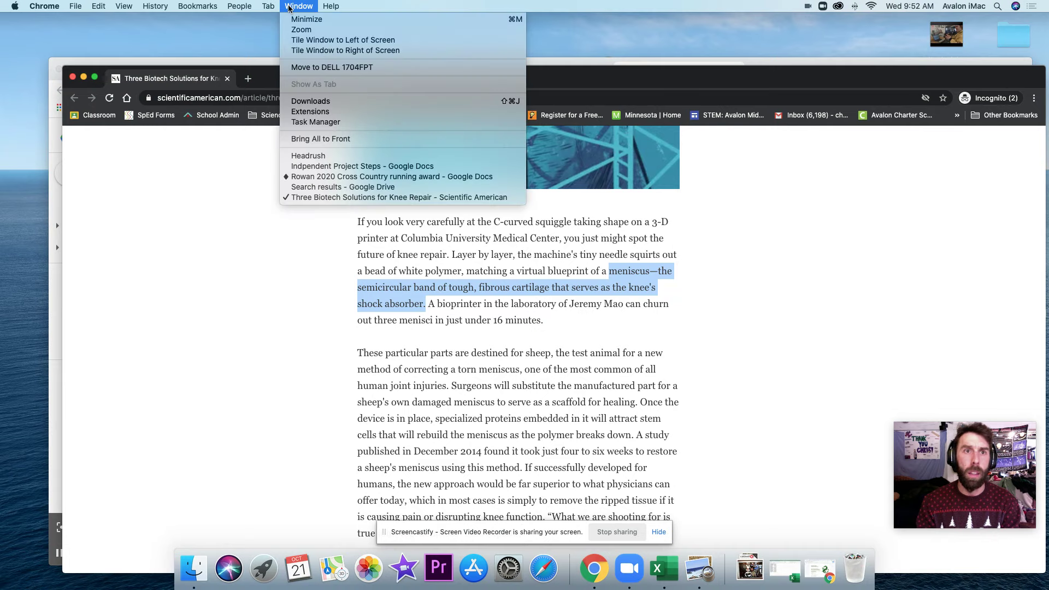
left_click(348, 169)
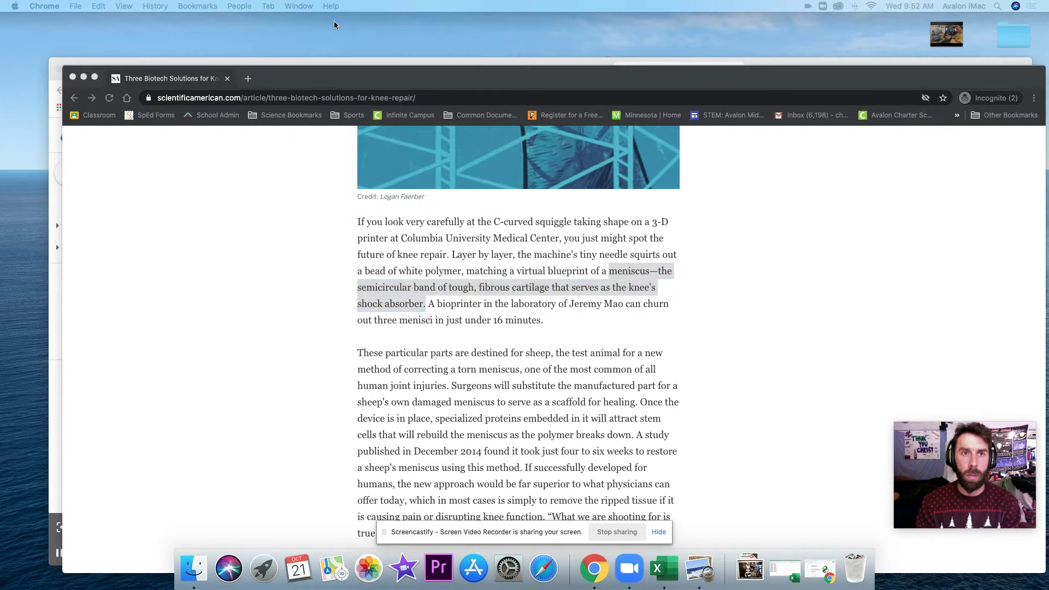
left_click(299, 7)
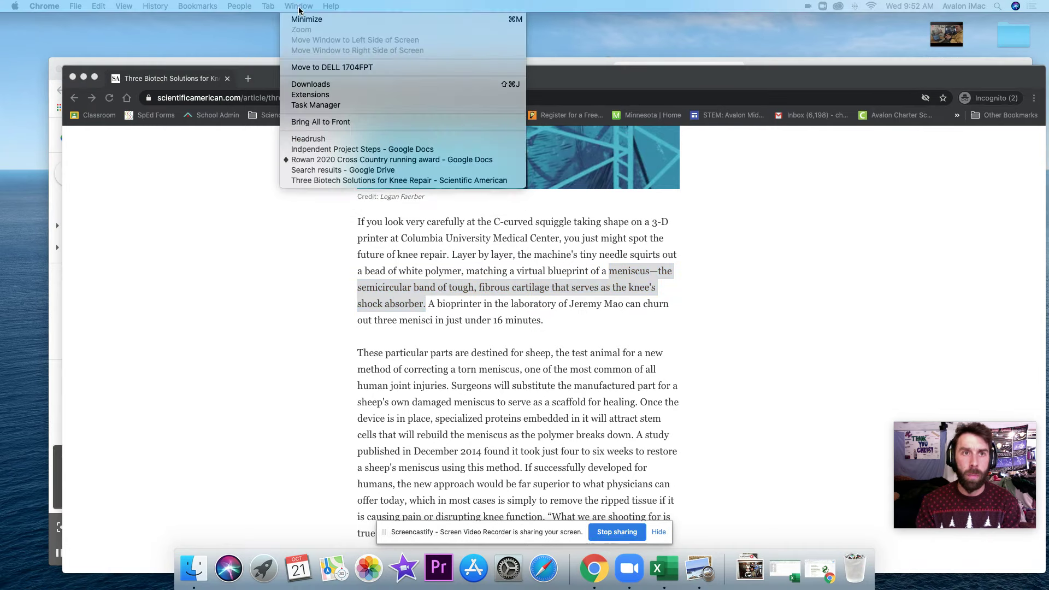
left_click(338, 147)
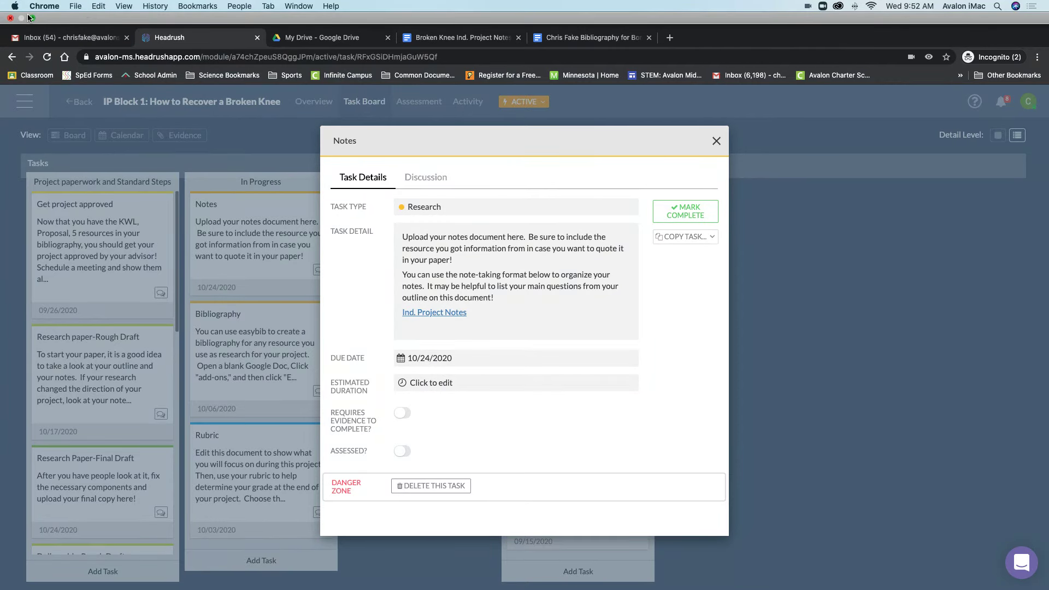
left_click(30, 18)
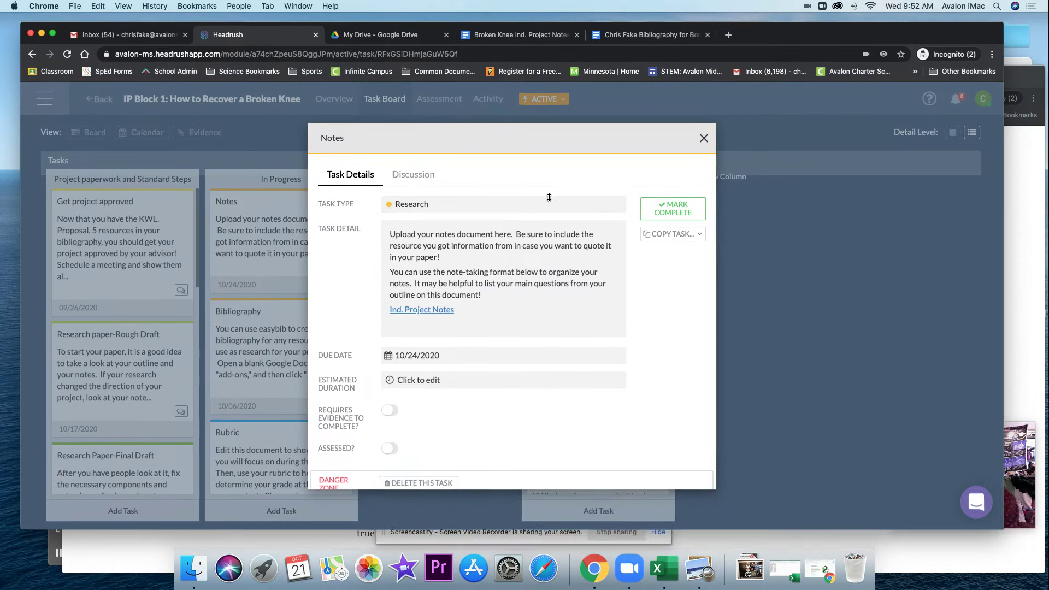
Step: On the Assessment page, add the Broken Knee Ind. Project Notes Drive file as Final Evidence
left_click(704, 140)
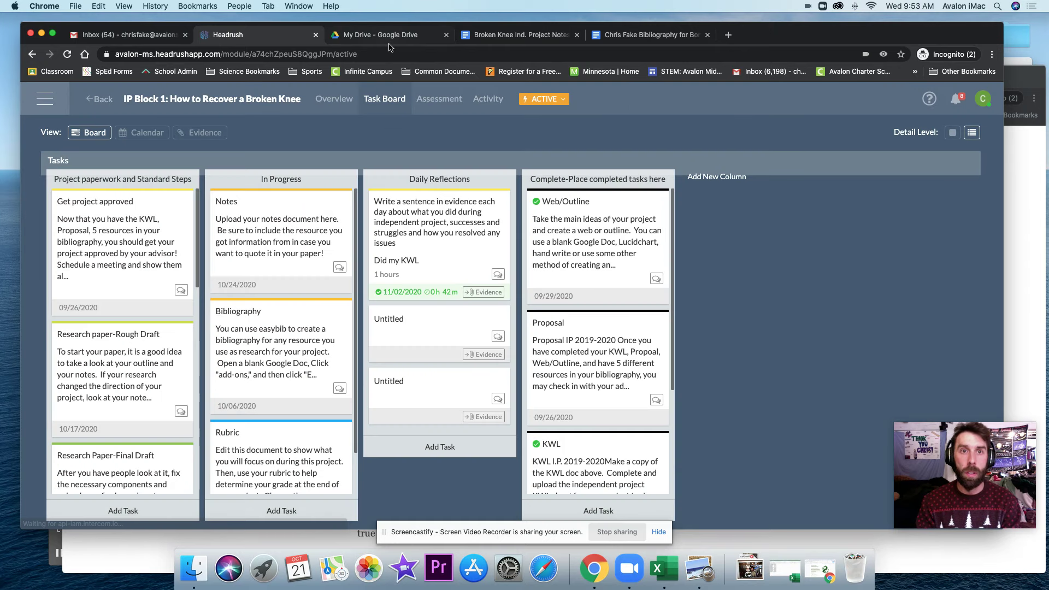
left_click(439, 99)
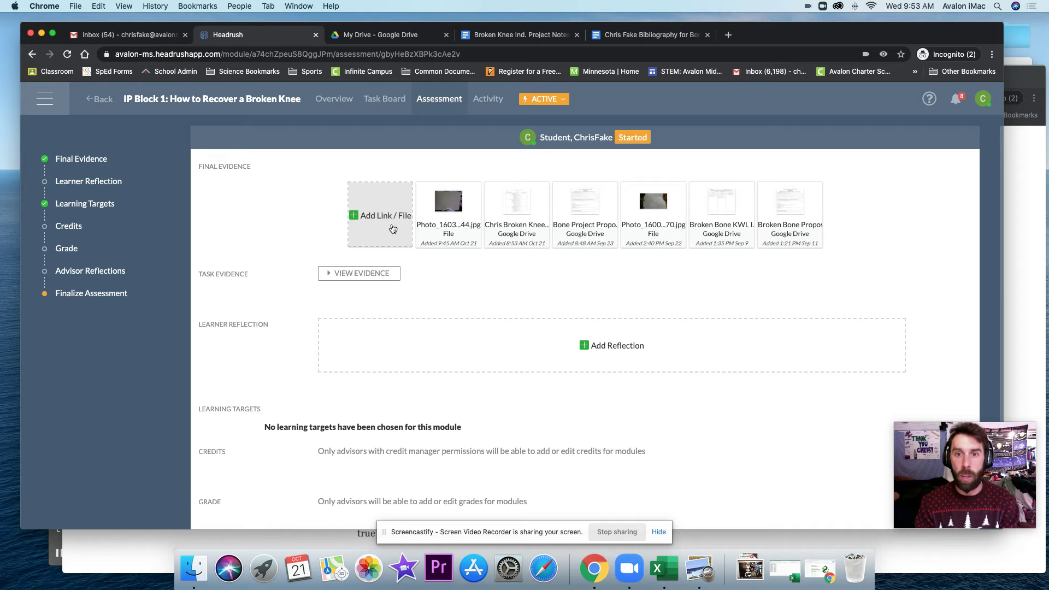
left_click(393, 229)
left_click(379, 243)
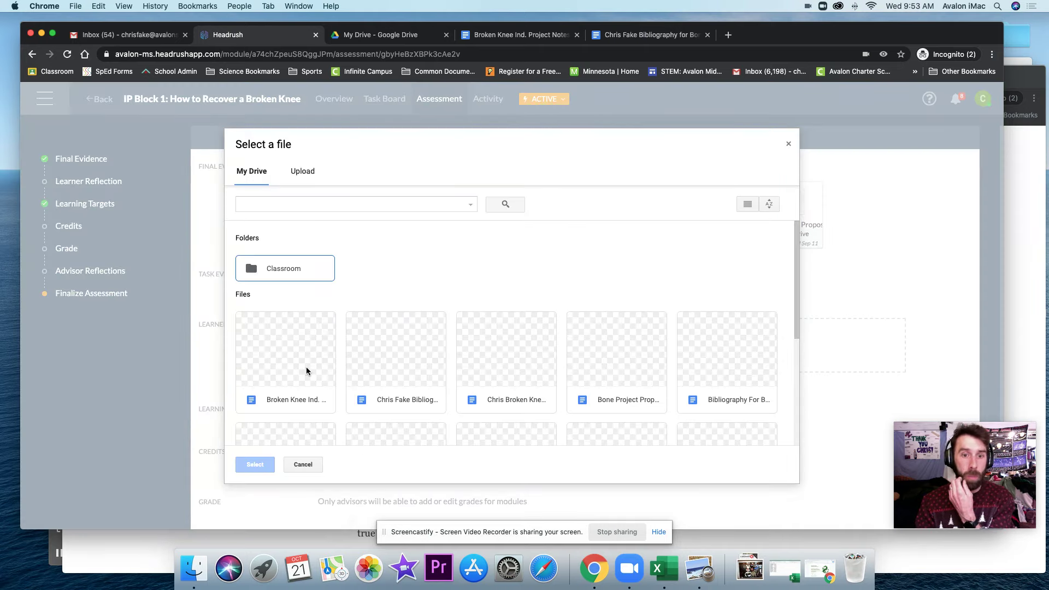
left_click(299, 377)
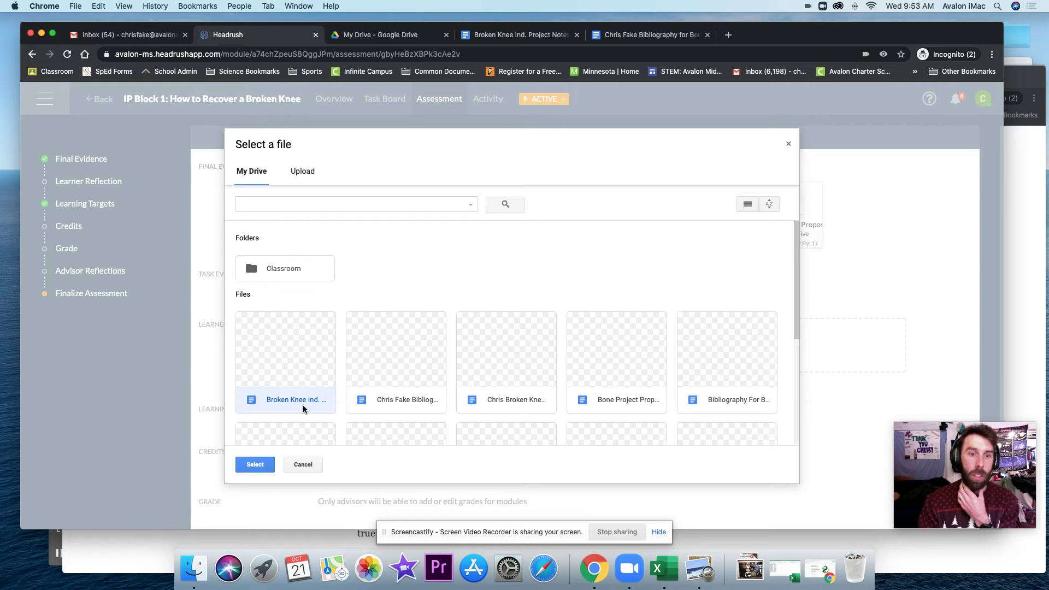
left_click(250, 465)
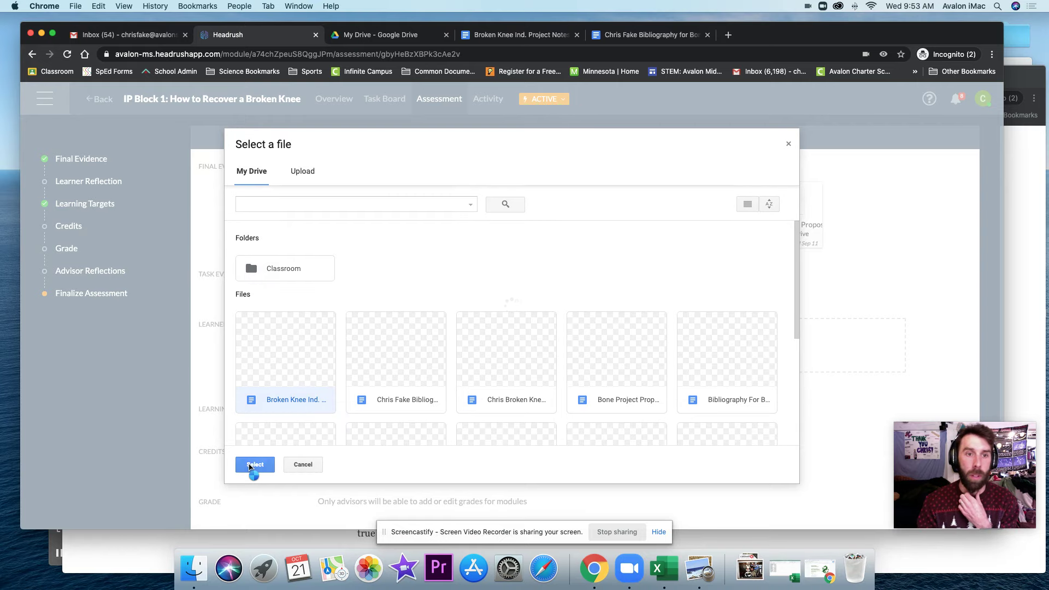